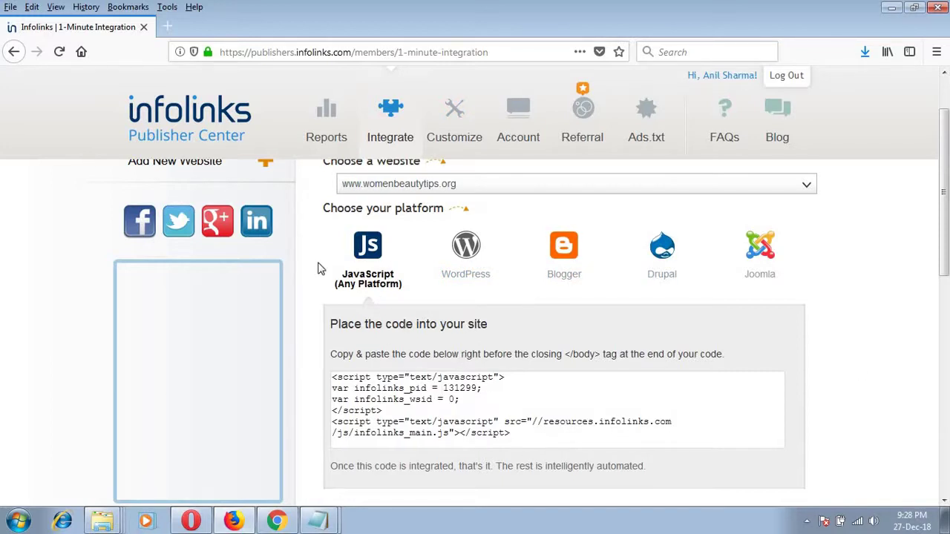
# Select the entire JavaScript integration code for the website.
pyautogui.click(544, 442)
pyautogui.hotkey('ctrl', 'a')
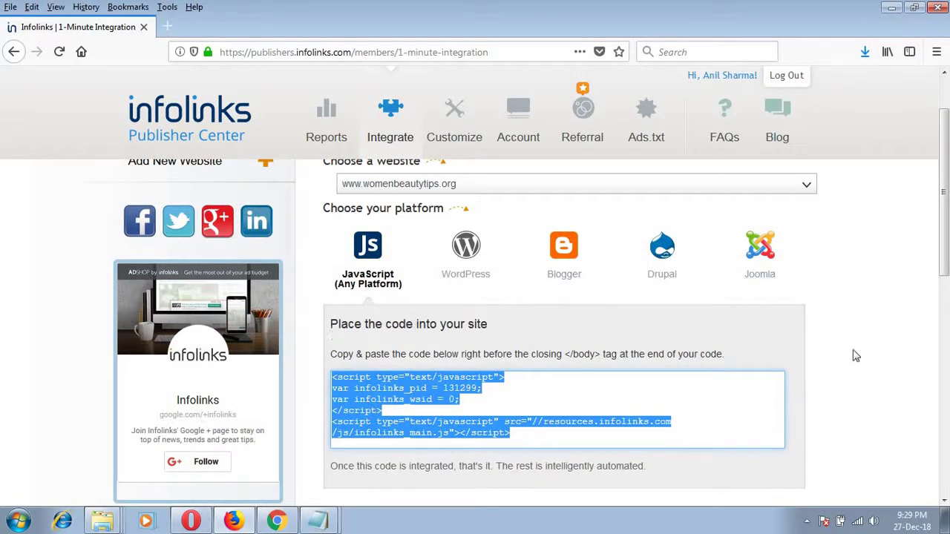
# Choose WordPress as the platform, save plugin V3.2.3 as a zip file, and check it in the browser's downloads list.
pyautogui.click(472, 280)
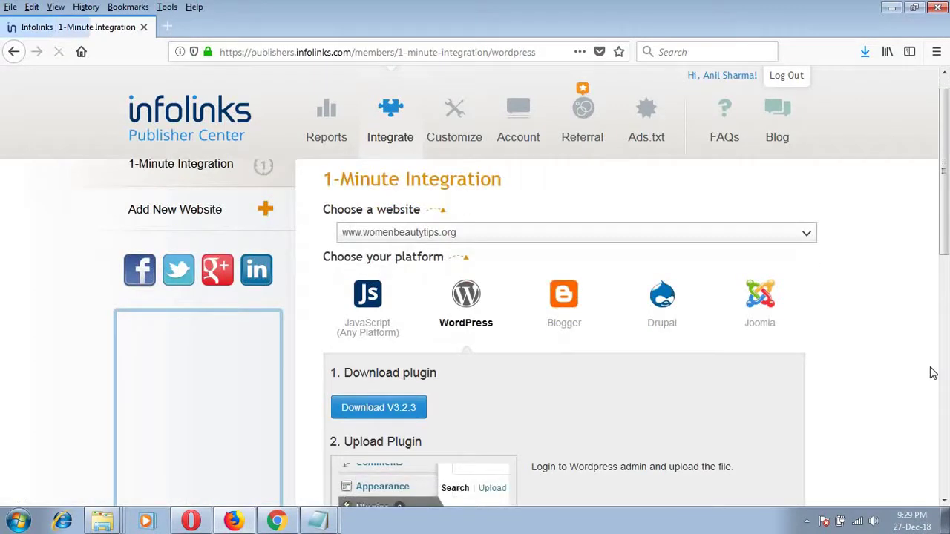
pyautogui.scroll(-3, 914, 363)
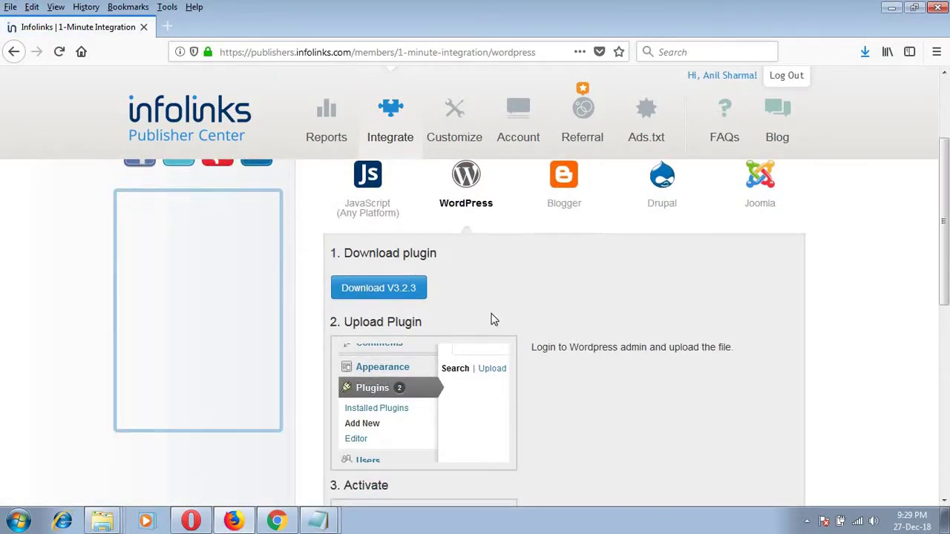
pyautogui.scroll(-2, 490, 315)
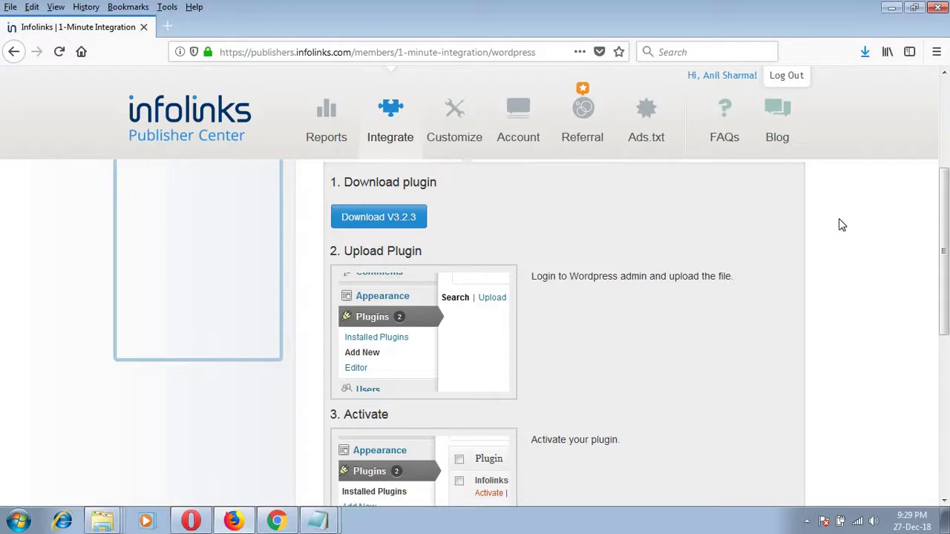
pyautogui.scroll(-1, 672, 322)
pyautogui.scroll(4, 672, 312)
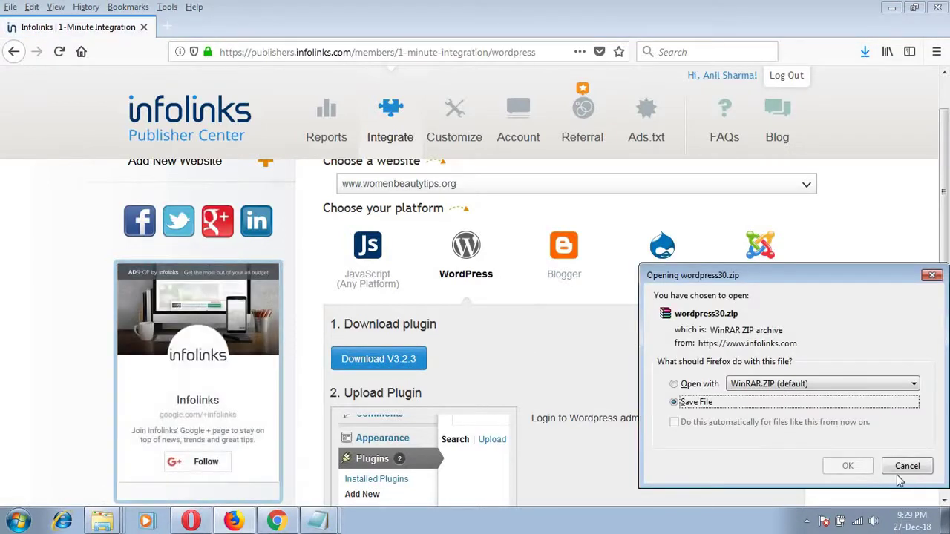
pyautogui.click(848, 466)
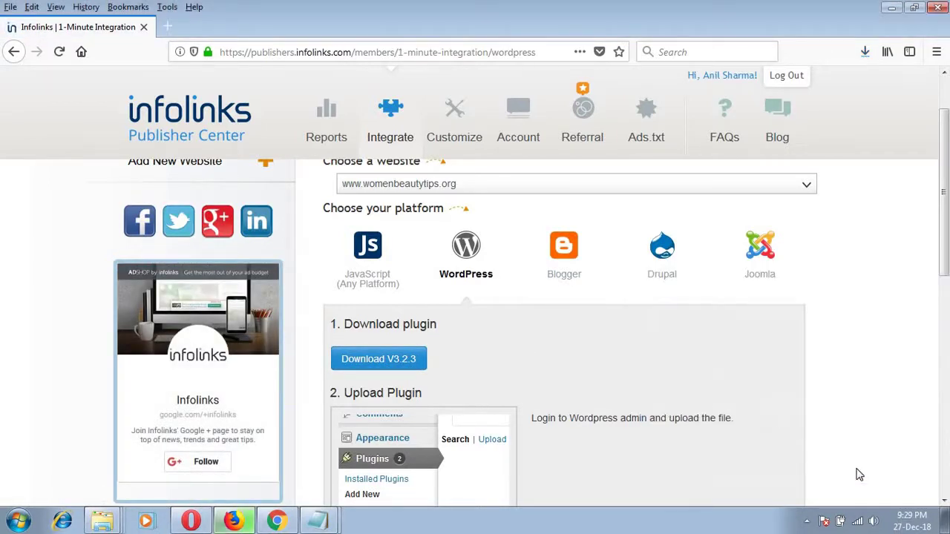
pyautogui.click(866, 53)
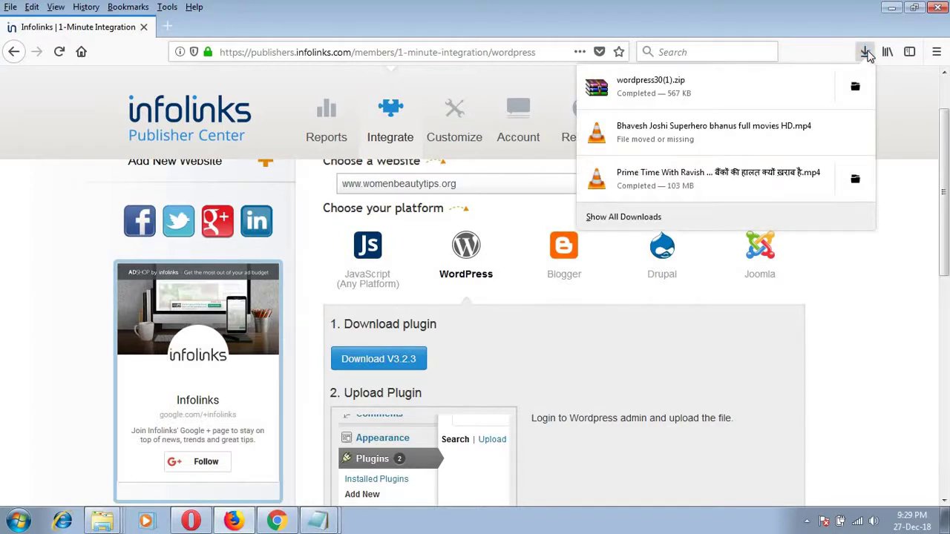
pyautogui.click(856, 311)
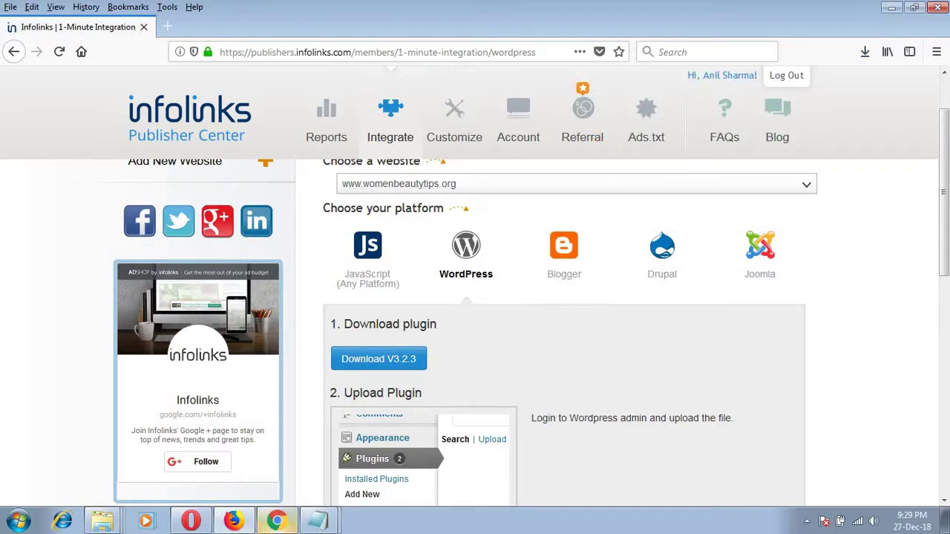
# Switch to the WordPress admin in Chrome and open the upload form for adding a new plugin.
pyautogui.click(277, 521)
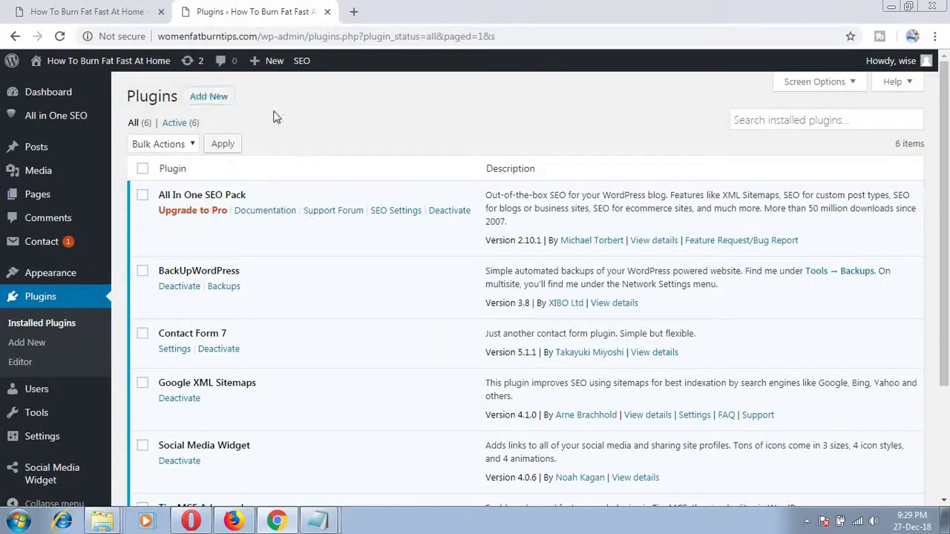
pyautogui.click(211, 100)
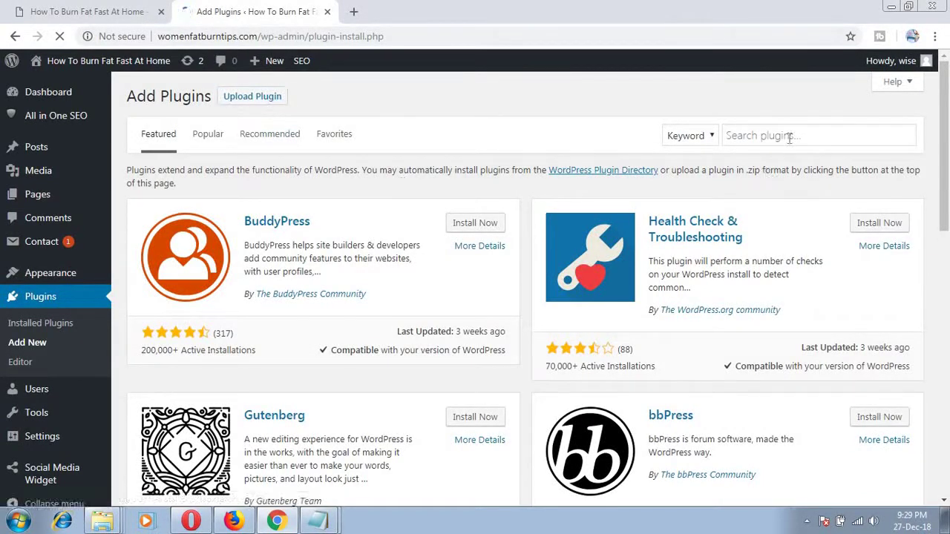
pyautogui.click(241, 96)
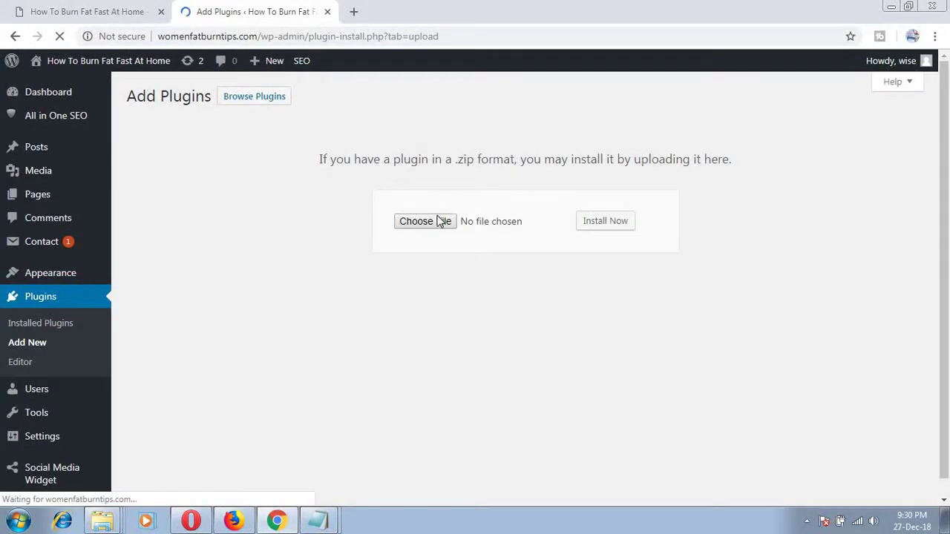
# Choose wordpress30.zip from the Downloads folder as the plugin file to upload.
pyautogui.click(440, 221)
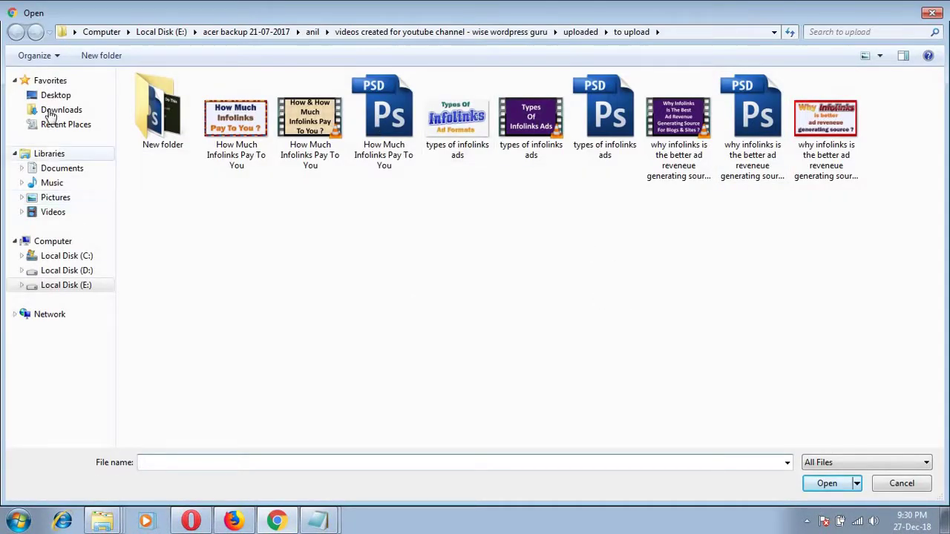
pyautogui.click(75, 111)
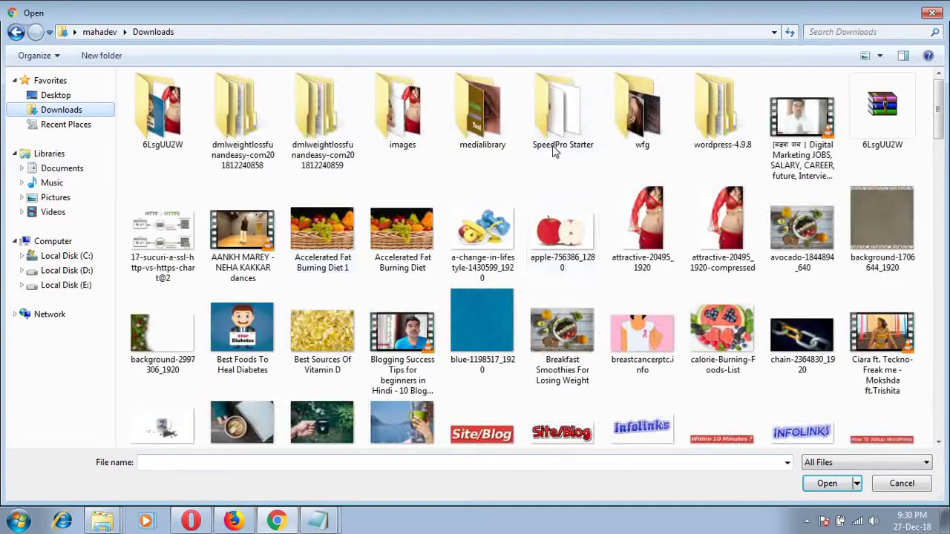
pyautogui.click(167, 141)
pyautogui.scroll(-15, 167, 141)
pyautogui.click(557, 126)
pyautogui.click(724, 223)
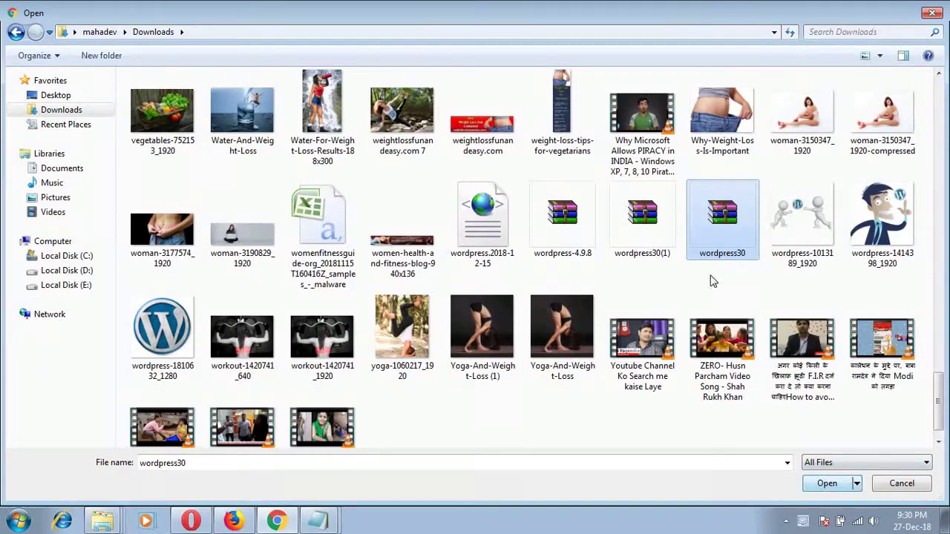
pyautogui.click(828, 487)
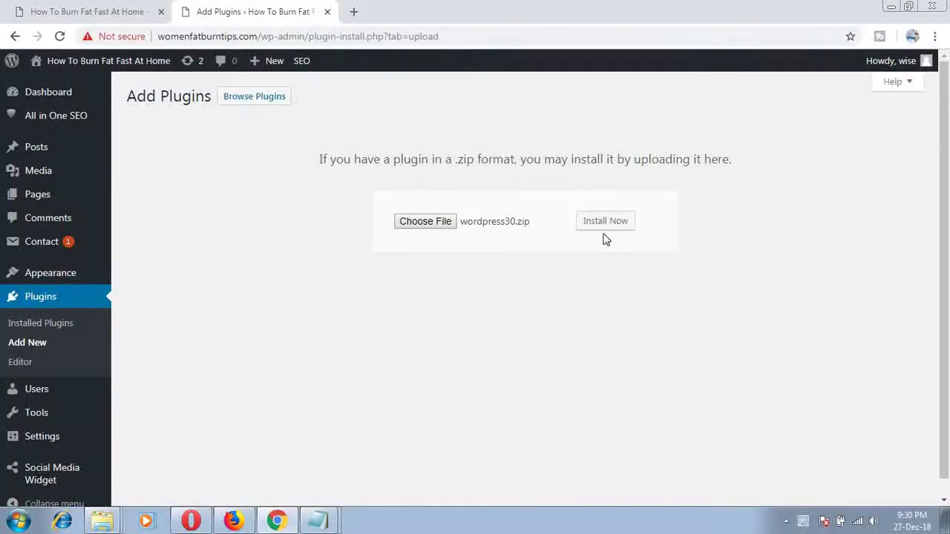
# Install the plugin from wordpress30.zip and activate it.
pyautogui.click(607, 222)
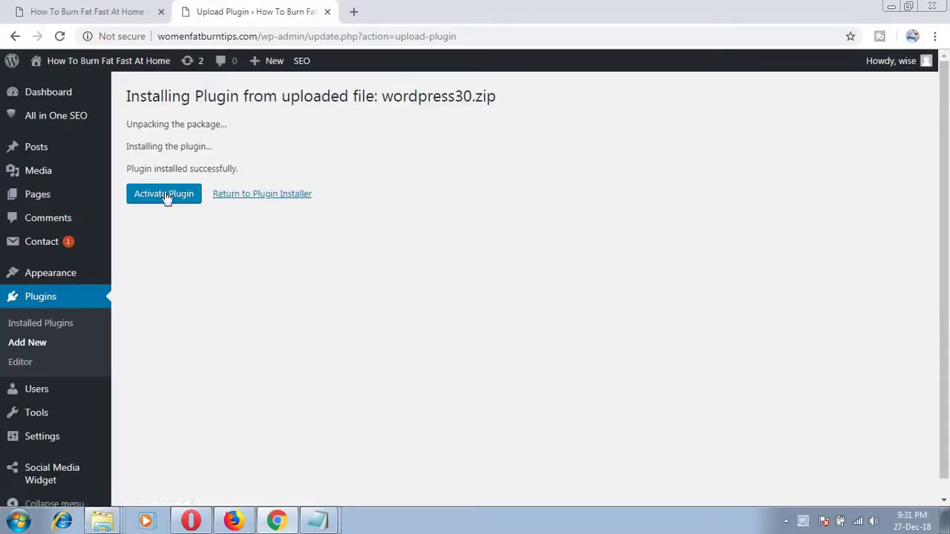
pyautogui.click(165, 196)
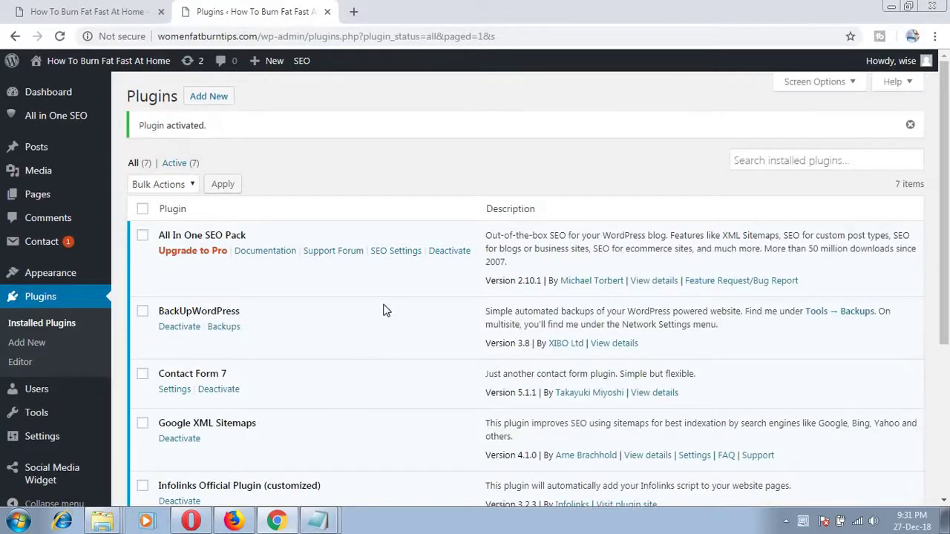
# Open the Infolinks Settings page and place the cursor in the Publisher ID field.
pyautogui.scroll(-4, 381, 320)
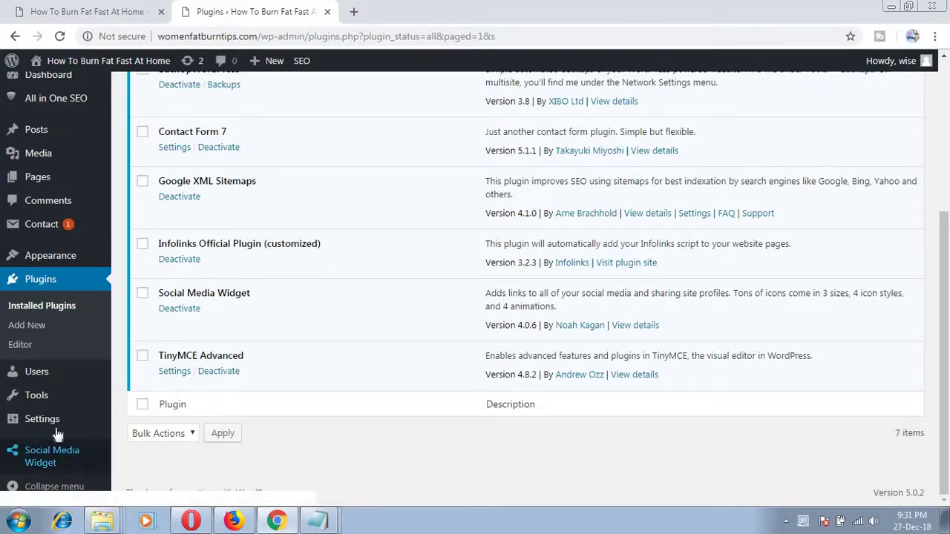
pyautogui.moveTo(37, 422)
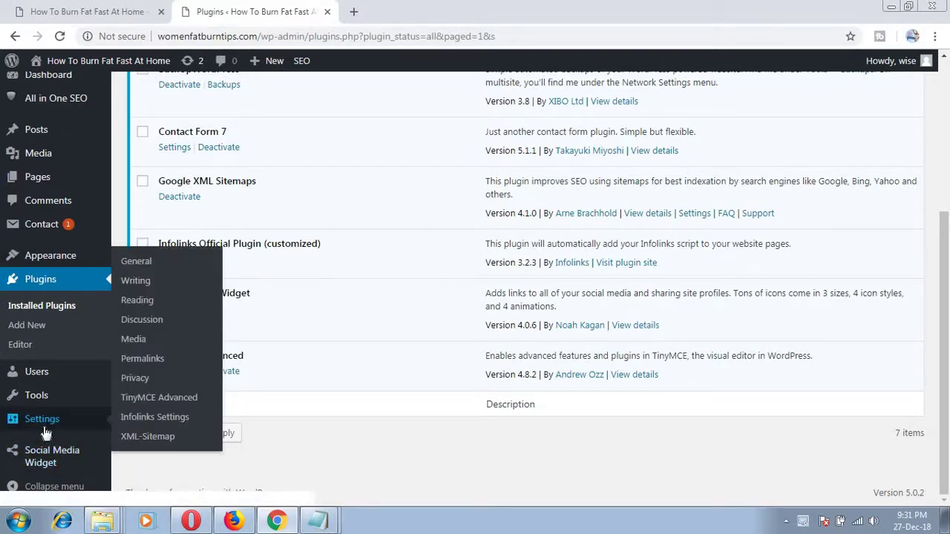
pyautogui.click(163, 422)
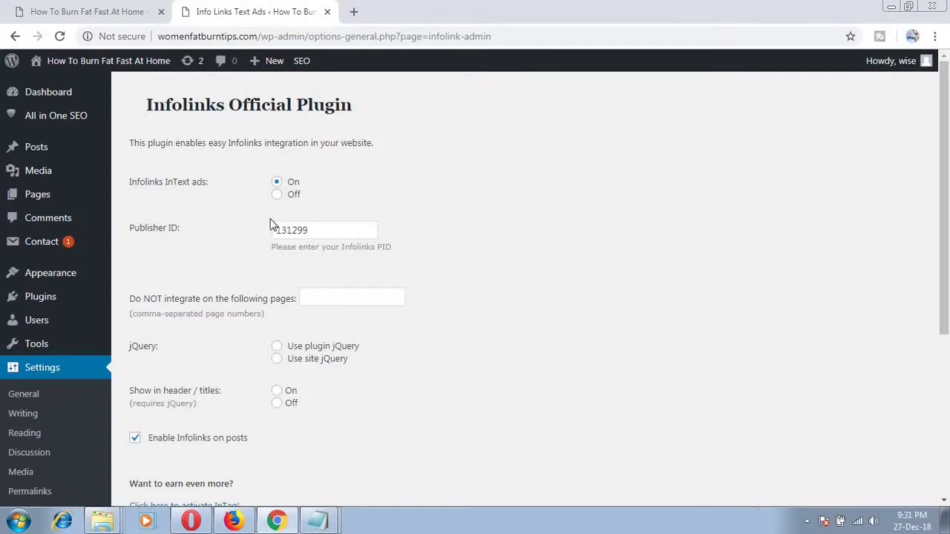
pyautogui.click(318, 231)
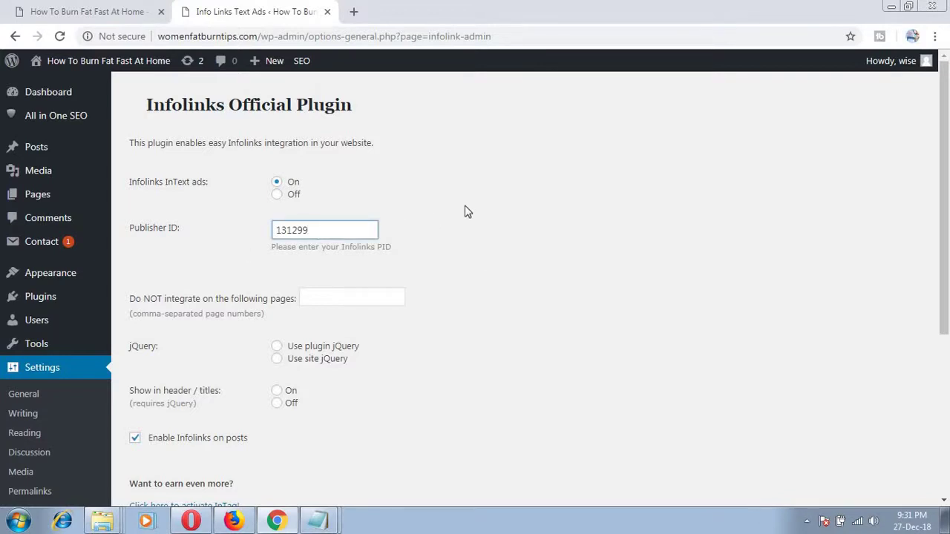
# Switch to the Infolinks integration page in Firefox and locate the publisher ID in the JavaScript code.
pyautogui.click(233, 521)
pyautogui.click(375, 285)
pyautogui.scroll(-5, 634, 371)
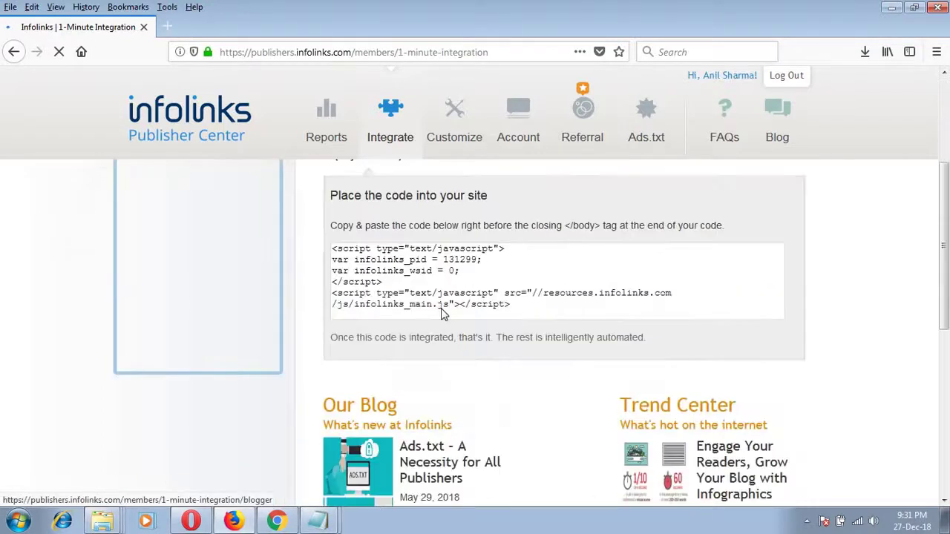
pyautogui.moveTo(443, 246); pyautogui.dragTo(480, 247)
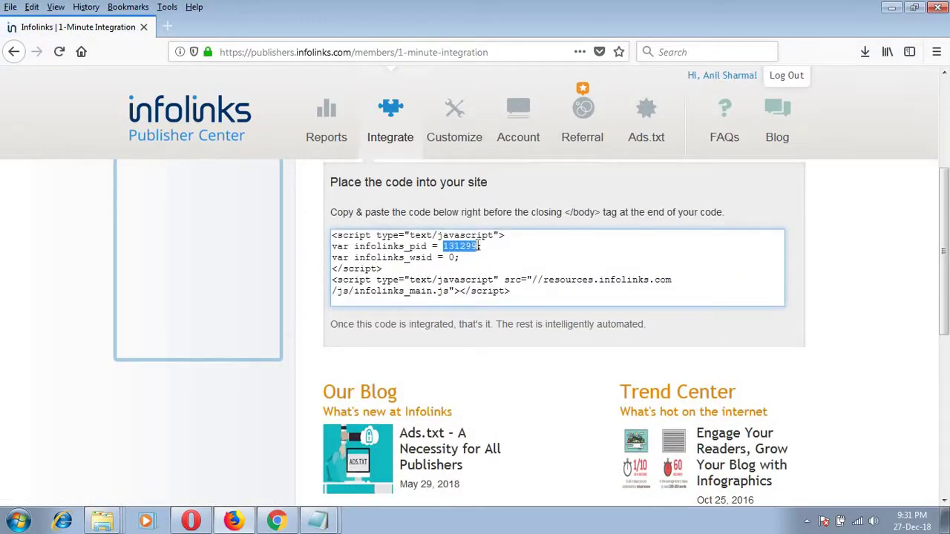
pyautogui.hotkey('ctrl', 'a')
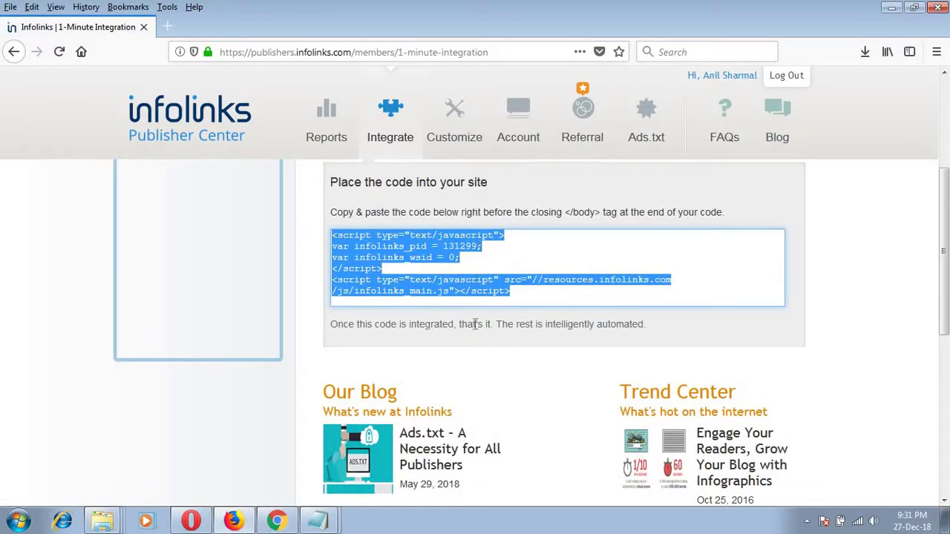
# Return to Chrome and examine the Infolinks plugin settings, including InText ads, Publisher ID, jQuery, header display and Enable Infolinks on posts.
pyautogui.click(262, 521)
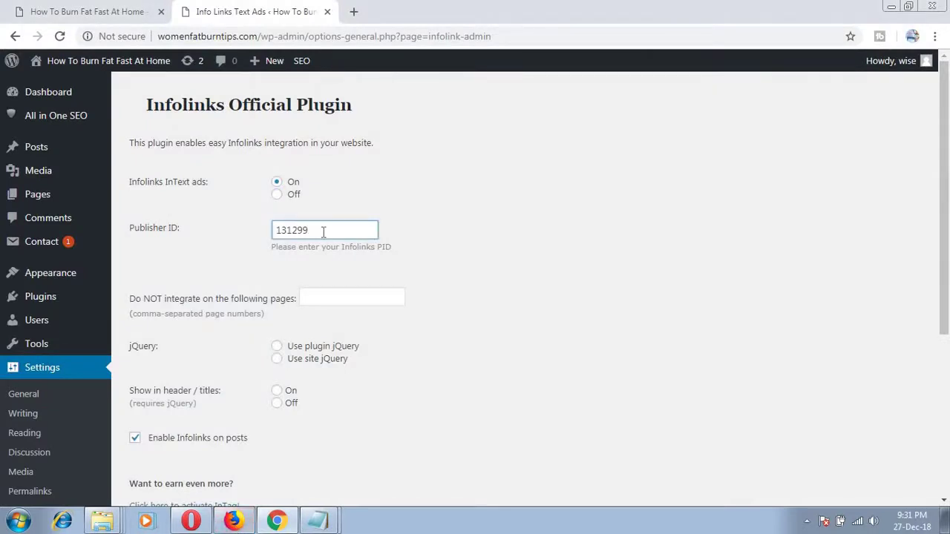
pyautogui.doubleClick(278, 230)
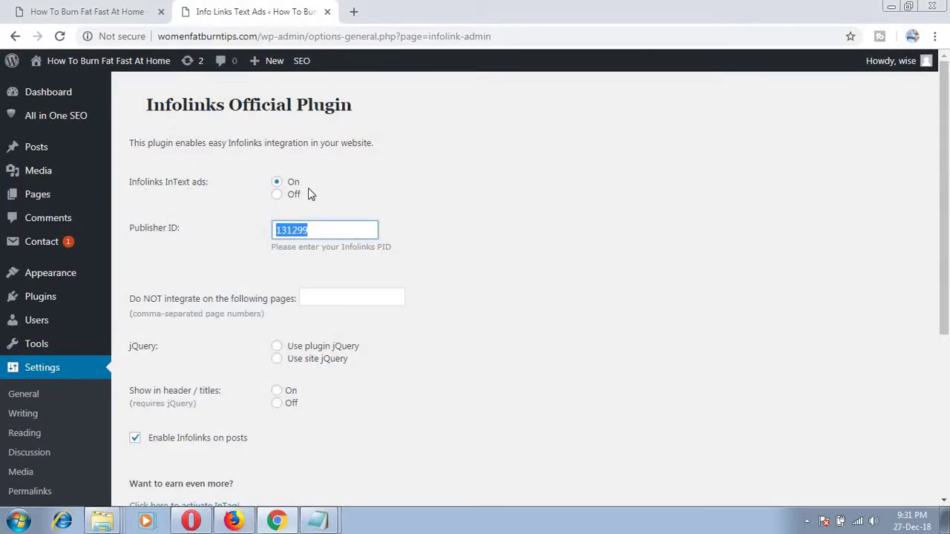
pyautogui.scroll(-1, 403, 270)
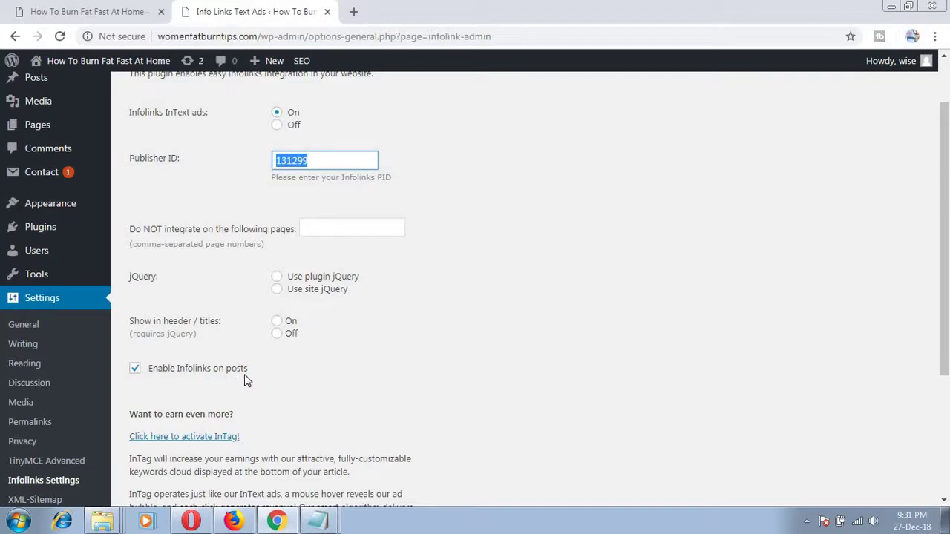
pyautogui.scroll(1, 305, 377)
pyautogui.scroll(-1, 558, 305)
pyautogui.click(418, 259)
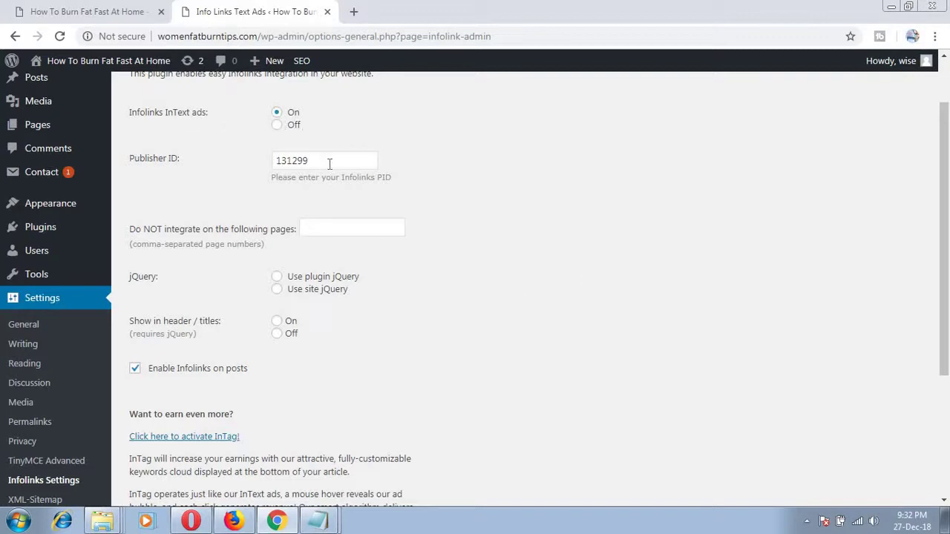
pyautogui.moveTo(329, 164); pyautogui.dragTo(265, 166)
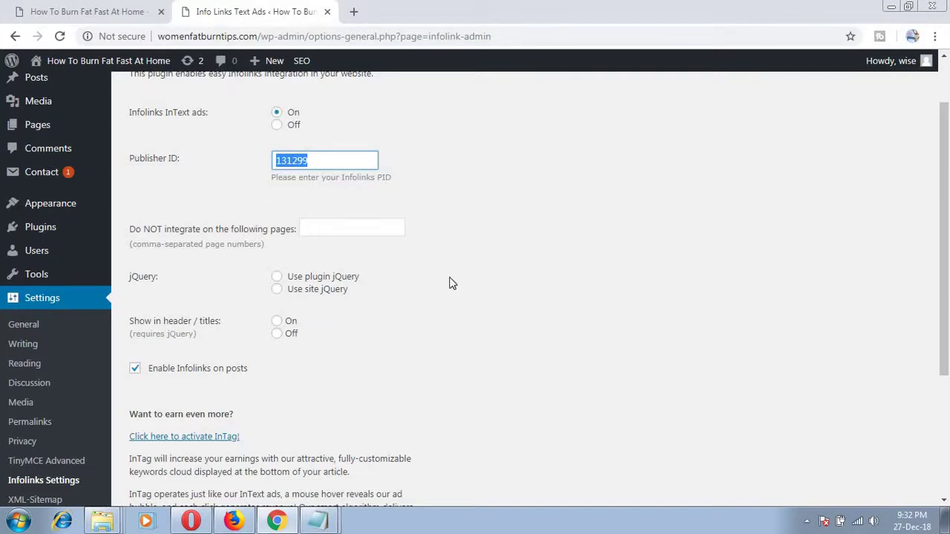
pyautogui.scroll(2, 453, 279)
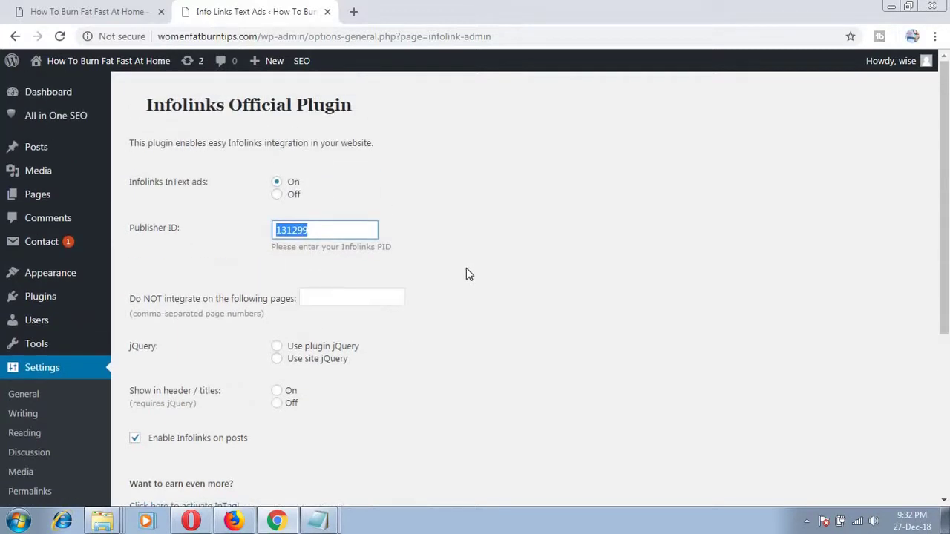
pyautogui.click(512, 246)
pyautogui.click(322, 235)
pyautogui.scroll(-3, 490, 238)
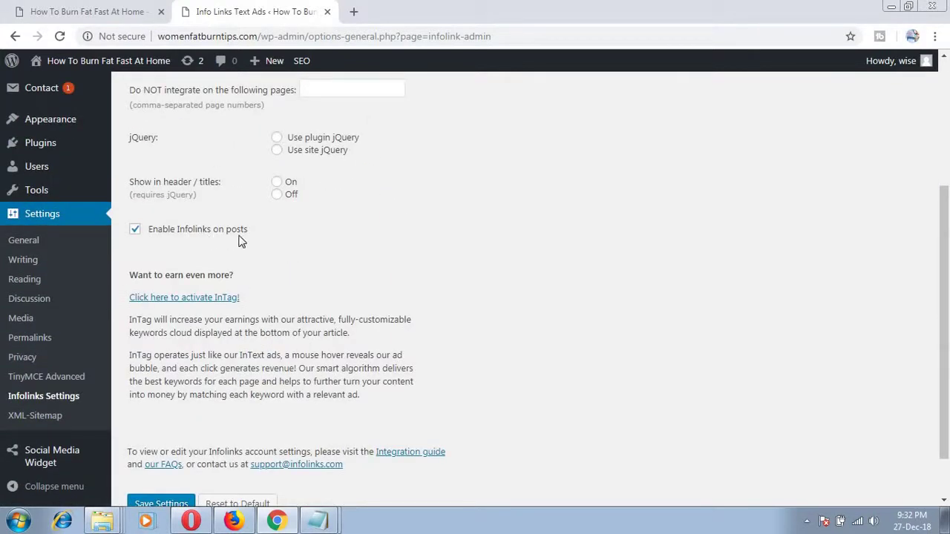
pyautogui.scroll(2, 592, 248)
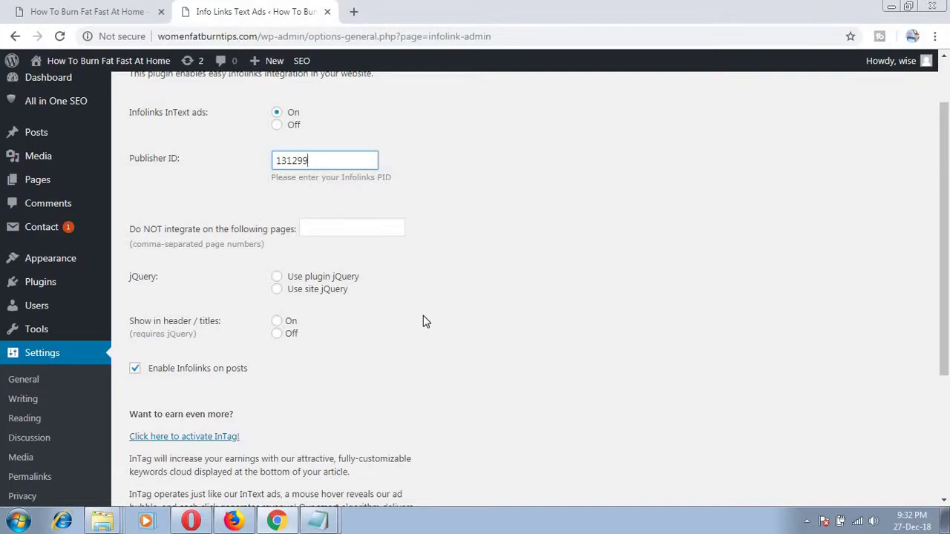
pyautogui.scroll(2, 423, 316)
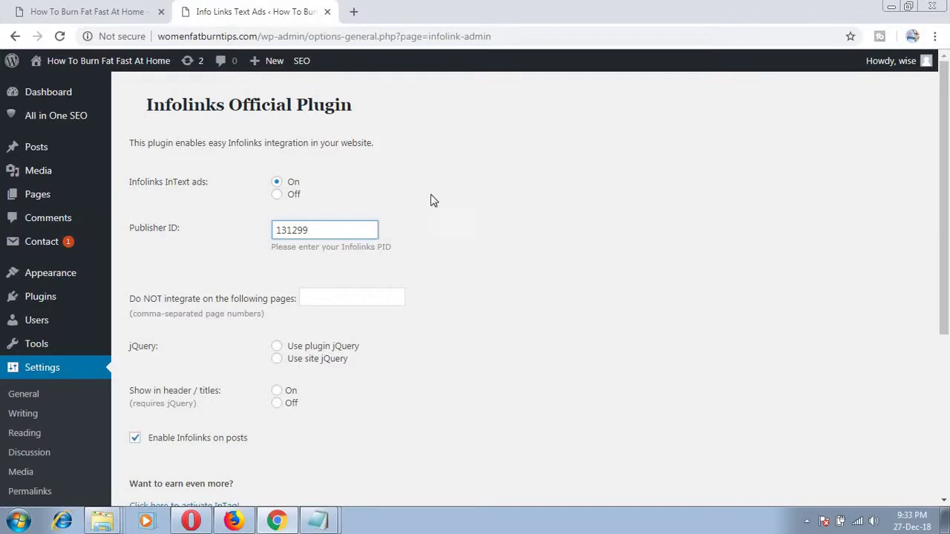
pyautogui.moveTo(310, 230); pyautogui.dragTo(273, 231)
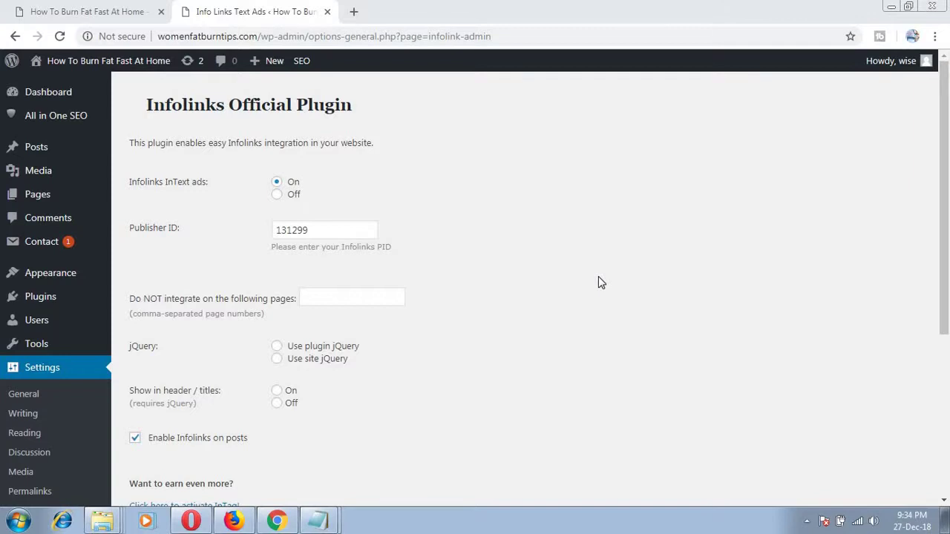
# Open the list of installed plugins in the WordPress admin.
pyautogui.moveTo(42, 300)
pyautogui.click(140, 299)
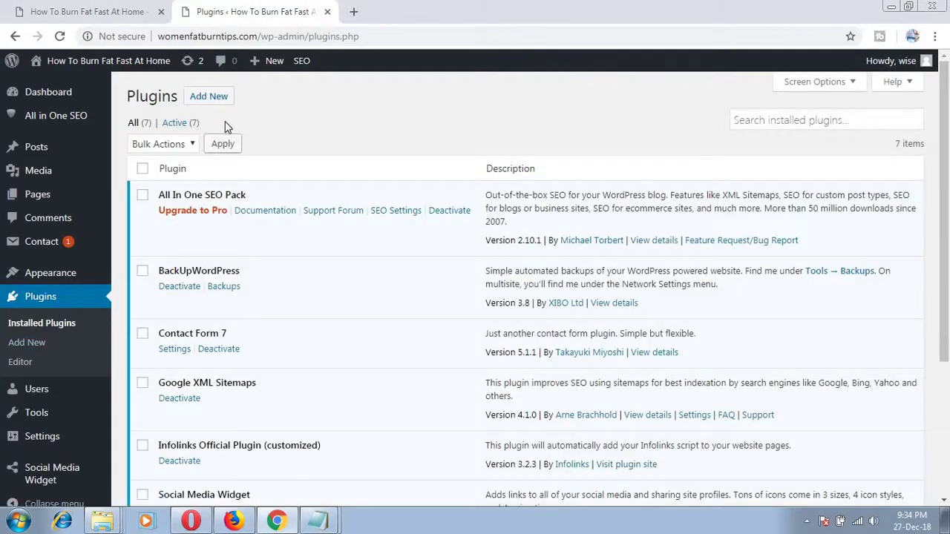
# Open the Add Plugins page and search the plugin directory for "simple ads .txt".
pyautogui.click(208, 96)
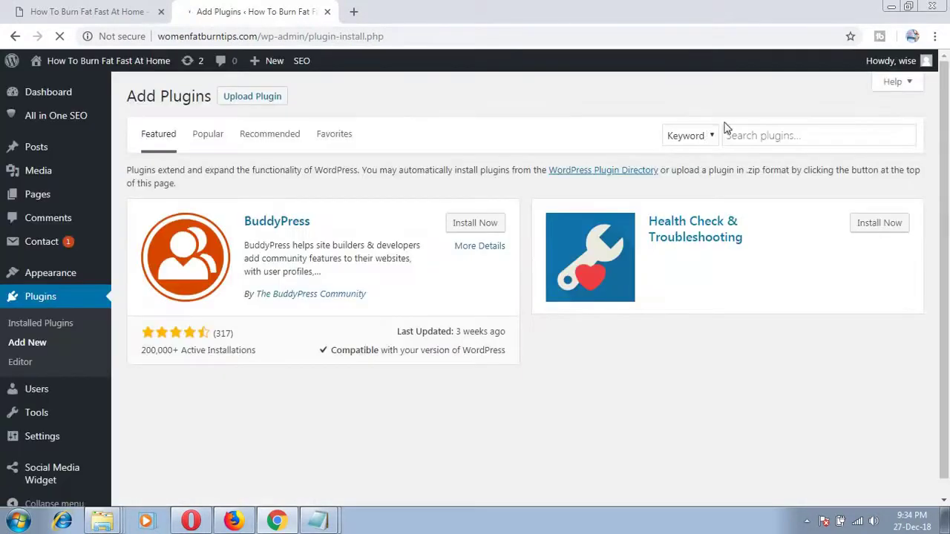
pyautogui.click(732, 136)
pyautogui.write('simple ads .txt')
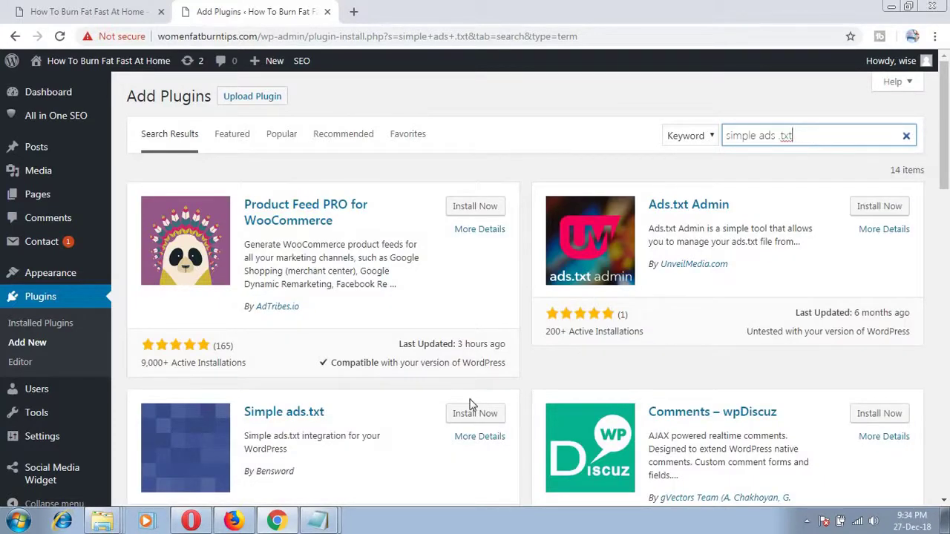
# Install and activate the Simple ads.txt plugin from the search results.
pyautogui.scroll(-1, 403, 382)
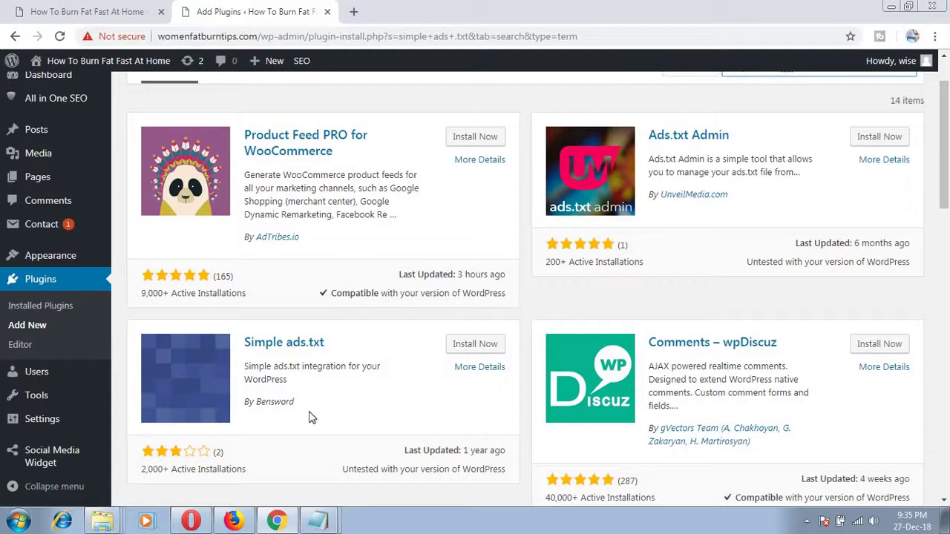
pyautogui.moveTo(307, 414); pyautogui.dragTo(256, 405)
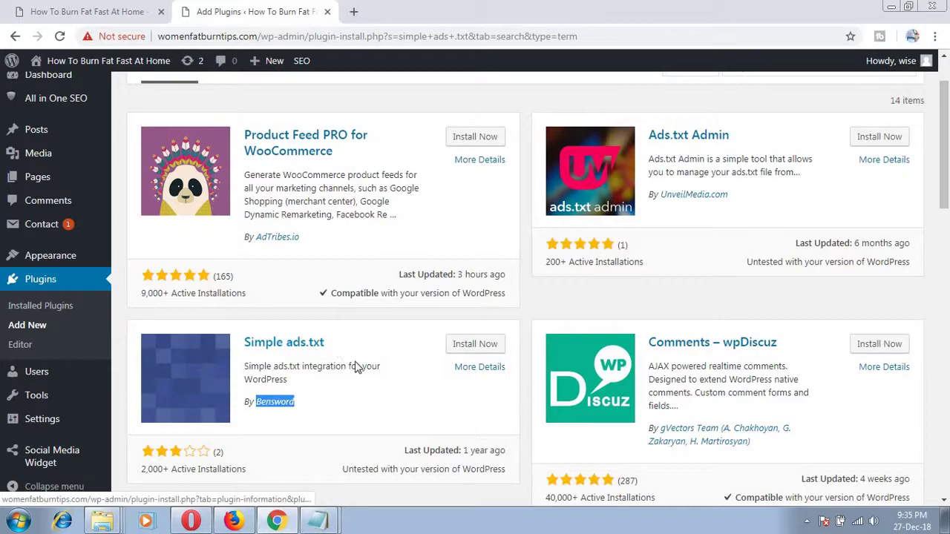
pyautogui.scroll(1, 603, 380)
pyautogui.scroll(2, 603, 381)
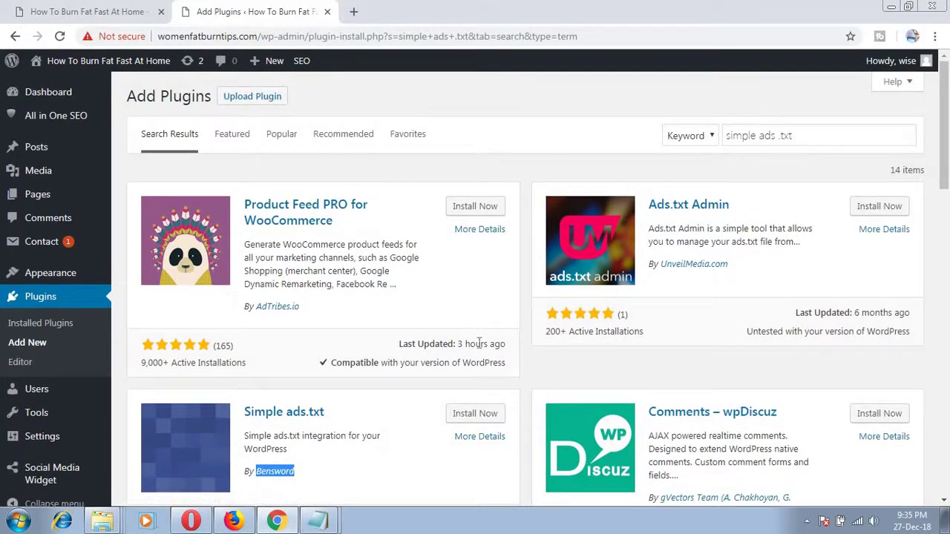
pyautogui.scroll(-3, 477, 294)
pyautogui.click(476, 274)
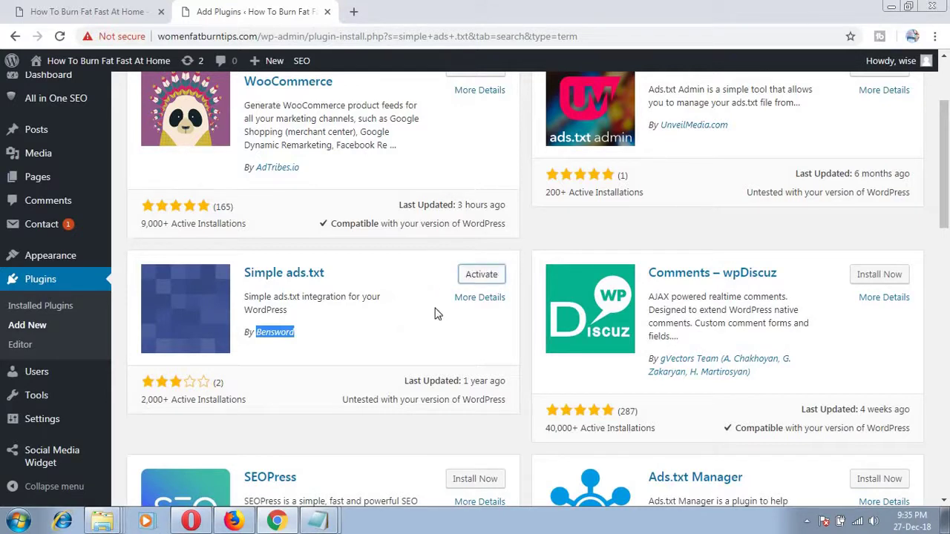
pyautogui.click(491, 276)
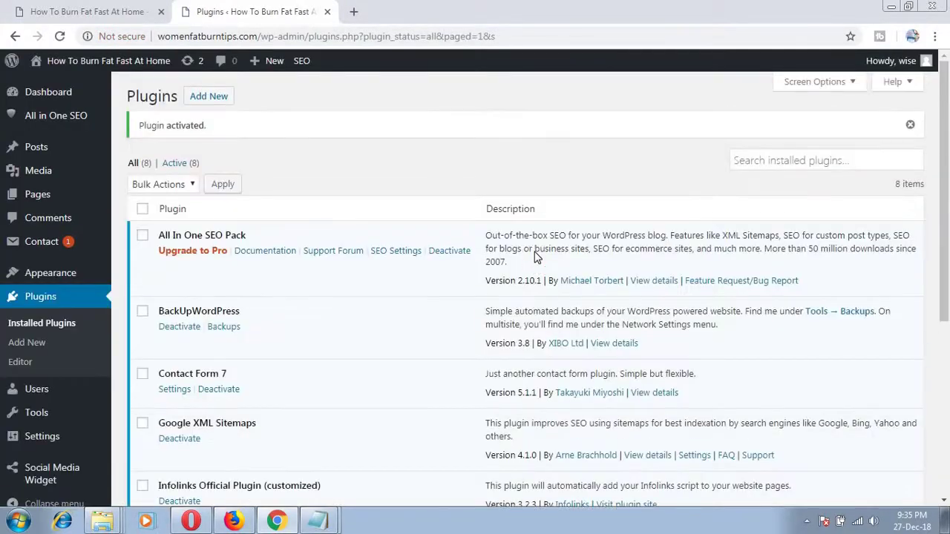
# Open the ads.txt editor settings page and place the cursor in the empty ads.txt content box.
pyautogui.scroll(-5, 398, 290)
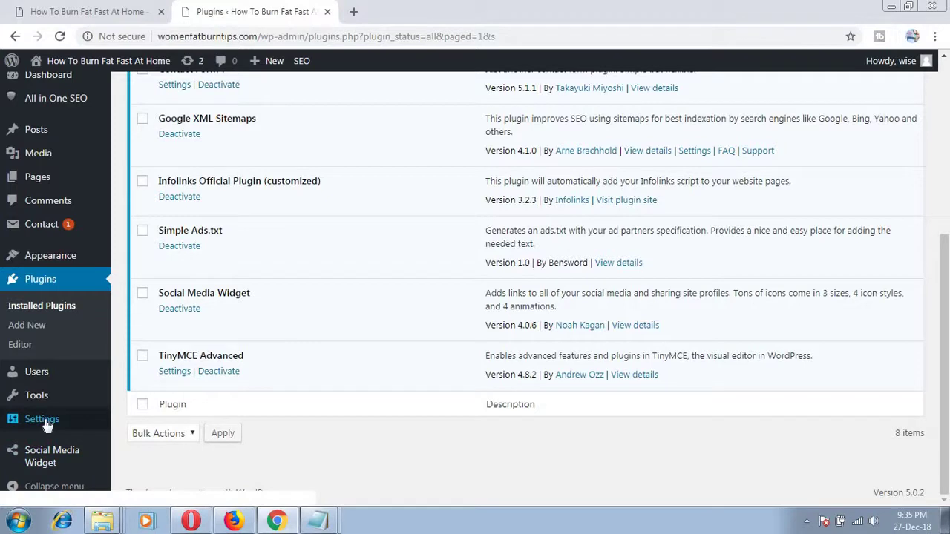
pyautogui.moveTo(45, 423)
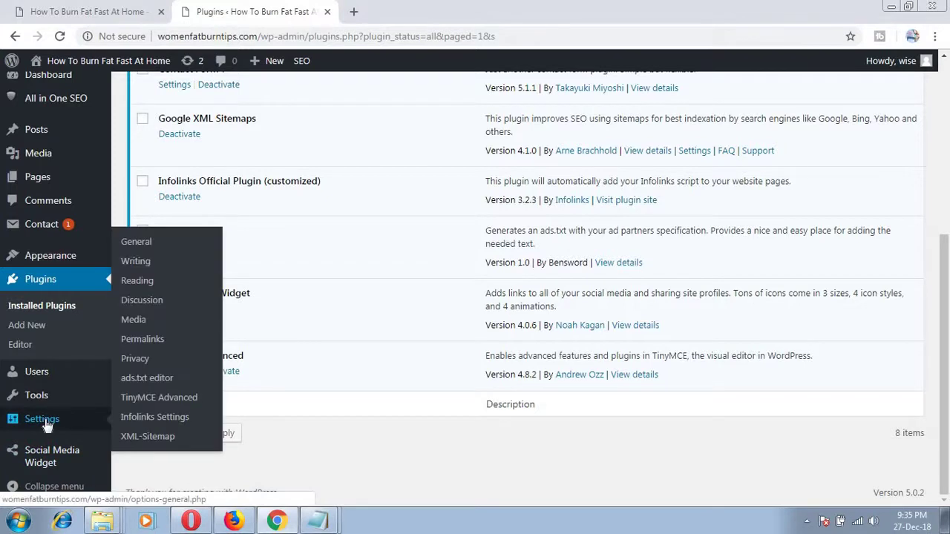
pyautogui.click(164, 380)
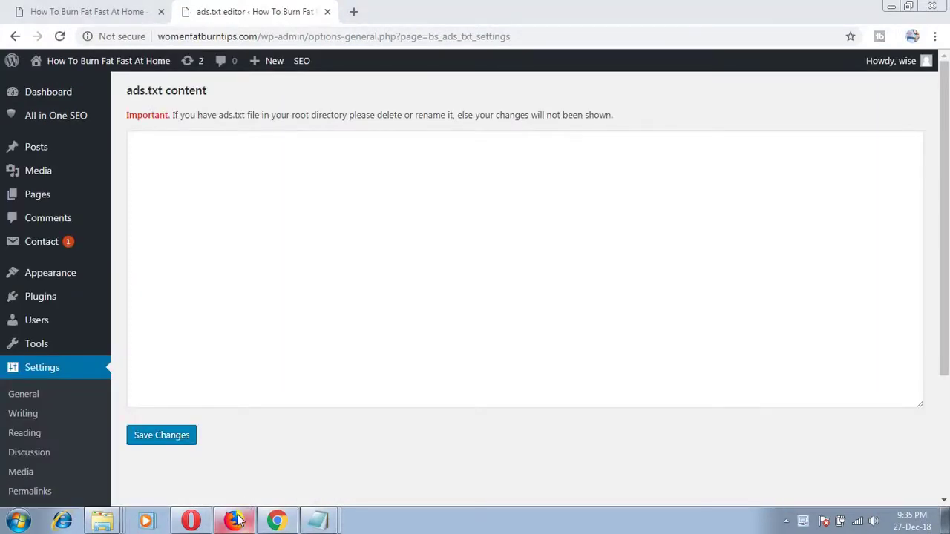
pyautogui.moveTo(236, 522)
pyautogui.click(387, 208)
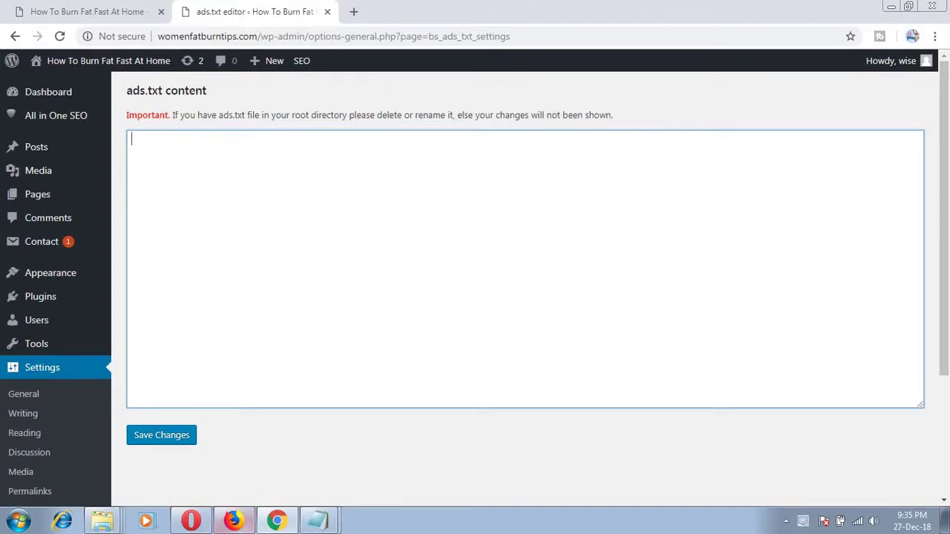
# Switch to Firefox and open the Ads.txt page of the Infolinks Publisher Center, showing the lines required for the file.
pyautogui.moveTo(232, 523)
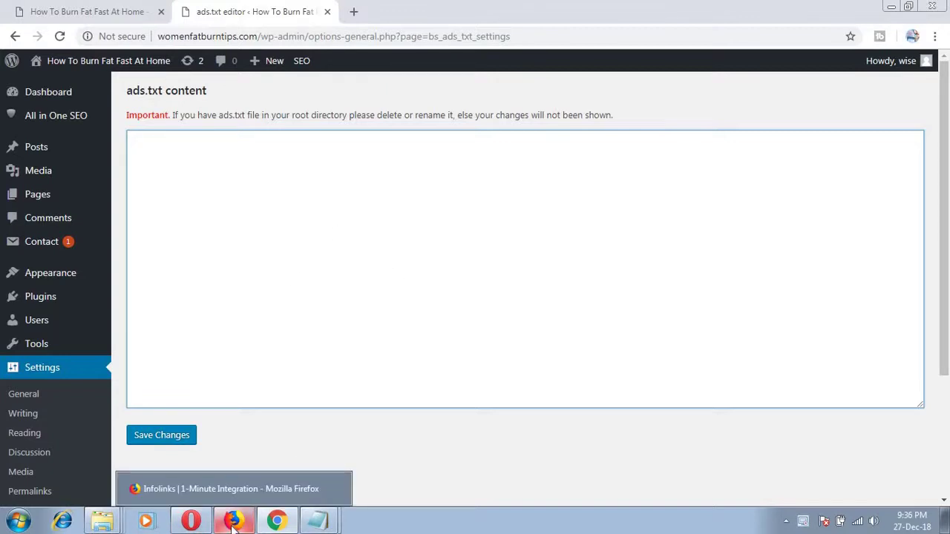
pyautogui.click(233, 523)
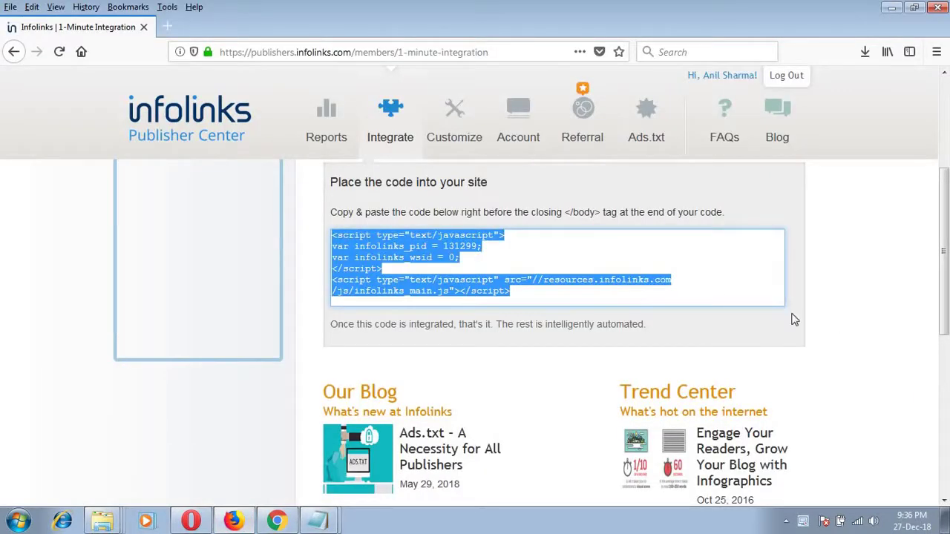
pyautogui.scroll(3, 801, 323)
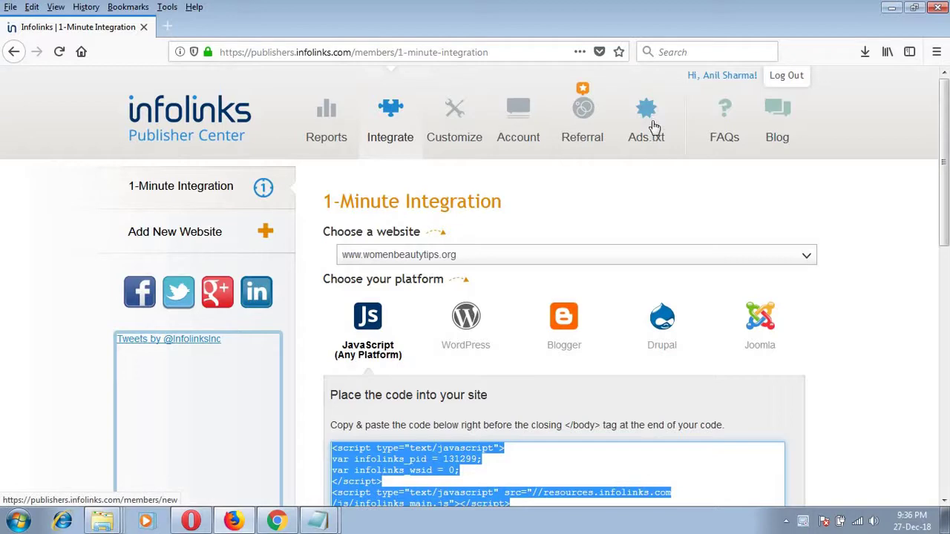
pyautogui.click(651, 119)
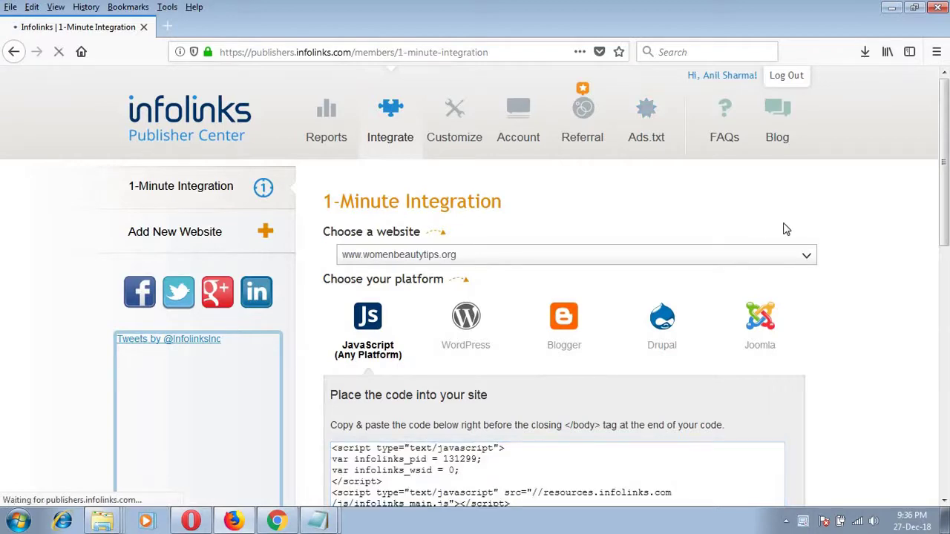
pyautogui.scroll(-5, 579, 372)
pyautogui.scroll(3, 575, 364)
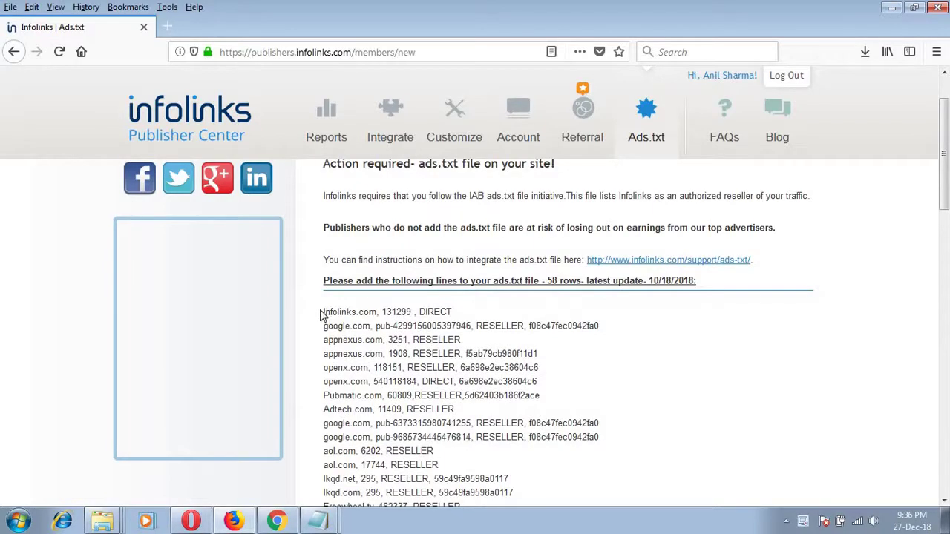
# Select all the required ads.txt lines, from the Infolinks.com entry to the last appnexus.com entry, and copy them.
pyautogui.moveTo(324, 312); pyautogui.dragTo(535, 350)
pyautogui.scroll(-5, 500, 392)
pyautogui.scroll(-10, 504, 395)
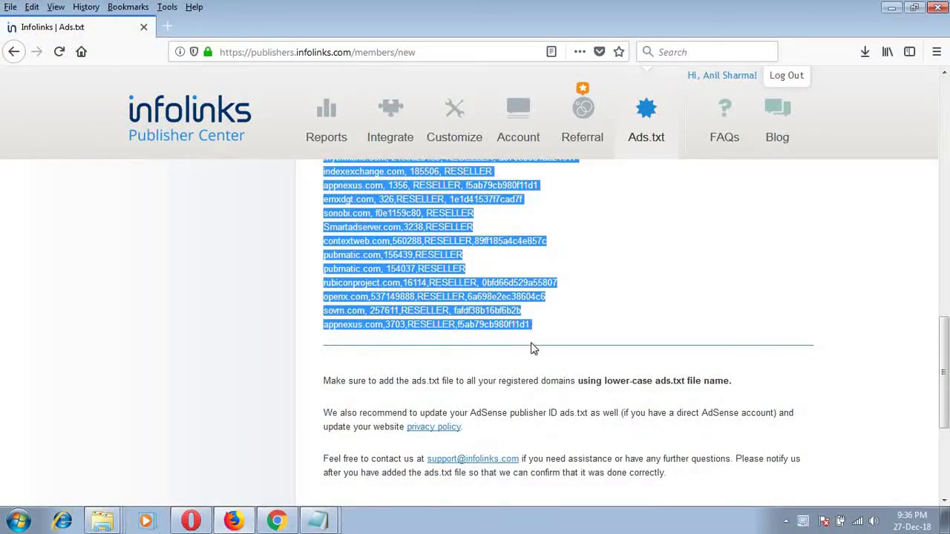
pyautogui.scroll(10, 541, 346)
pyautogui.scroll(3, 530, 341)
pyautogui.scroll(-4, 536, 408)
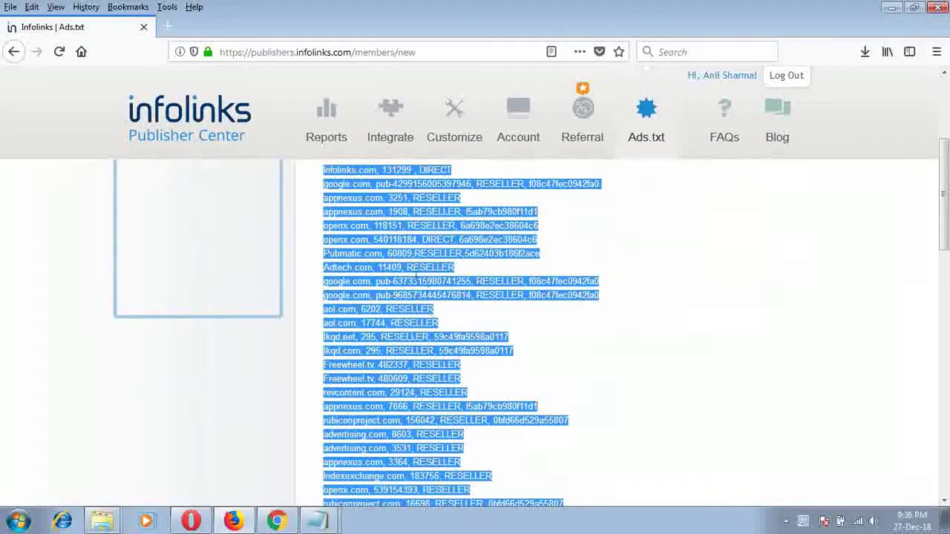
pyautogui.rightClick(414, 272)
pyautogui.click(450, 283)
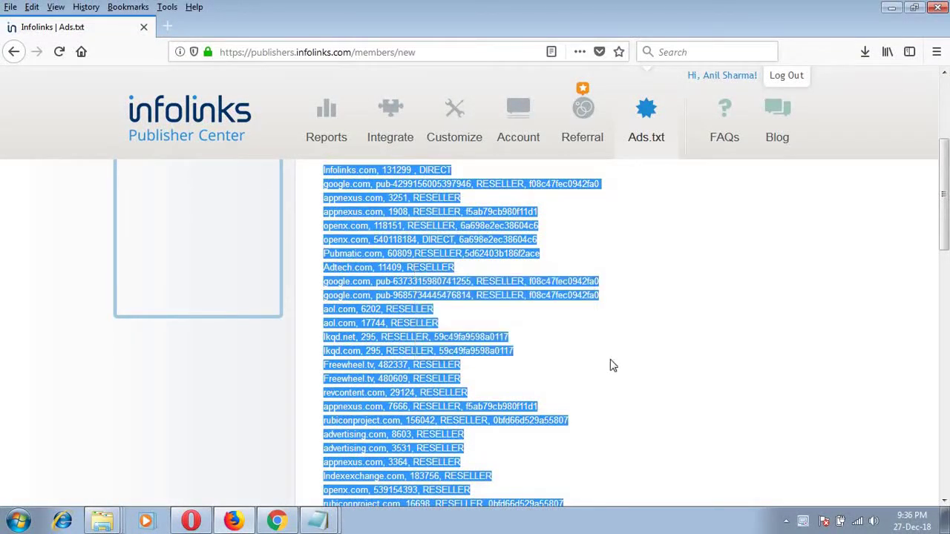
# Recheck the Ads.txt page and copy the selected block of ads.txt lines again.
pyautogui.scroll(3, 607, 369)
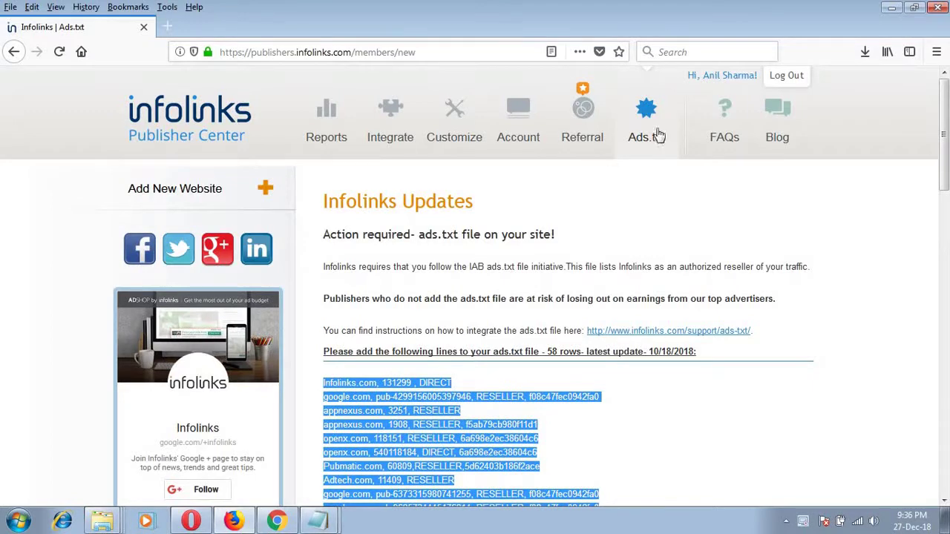
pyautogui.scroll(-2, 814, 278)
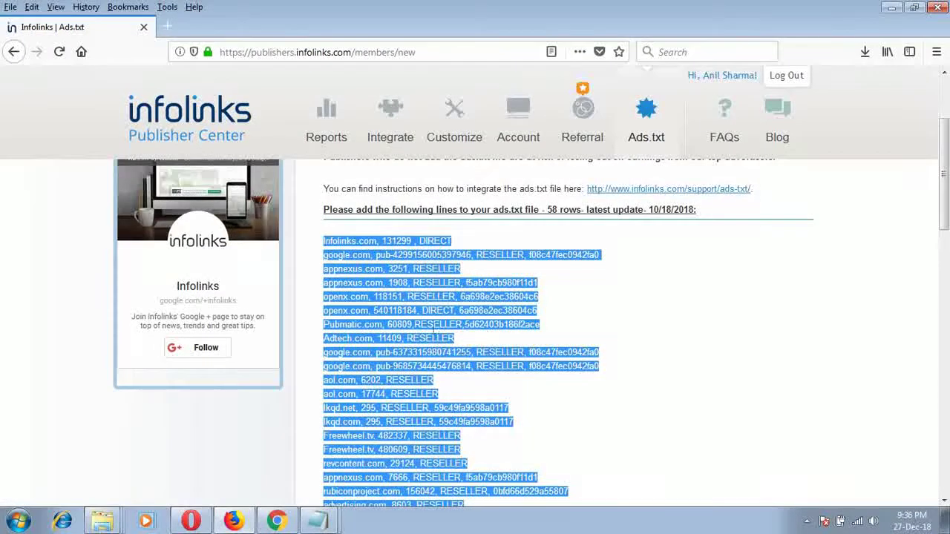
pyautogui.rightClick(428, 311)
pyautogui.click(453, 325)
pyautogui.rightClick(403, 309)
pyautogui.click(417, 321)
pyautogui.scroll(-7, 643, 375)
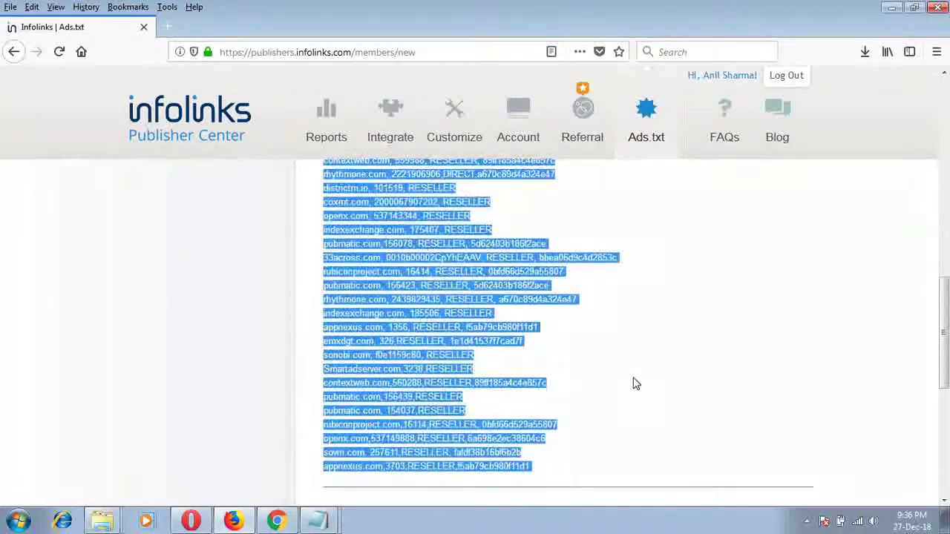
pyautogui.scroll(-4, 633, 384)
# Return to Chrome, paste the copied lines into the ads.txt content box and save the changes.
pyautogui.click(276, 521)
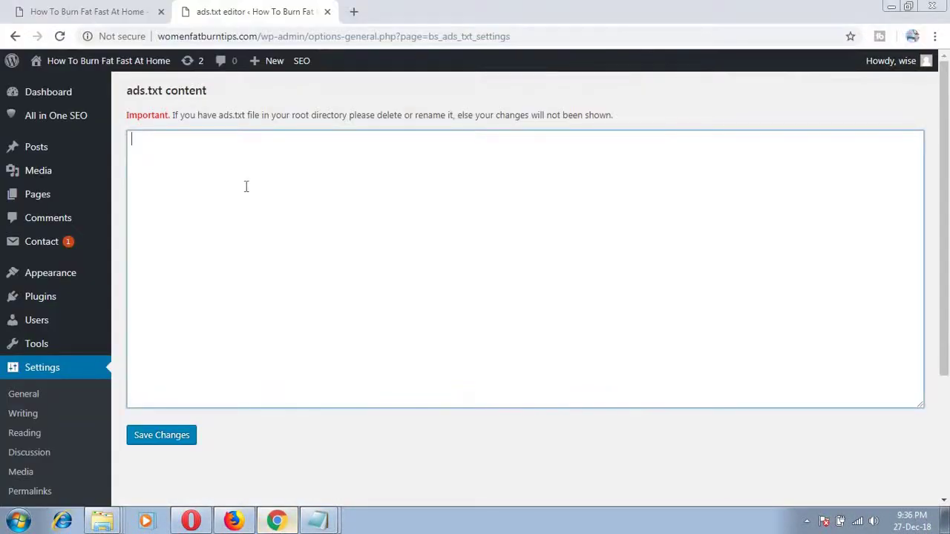
pyautogui.rightClick(292, 176)
pyautogui.click(319, 256)
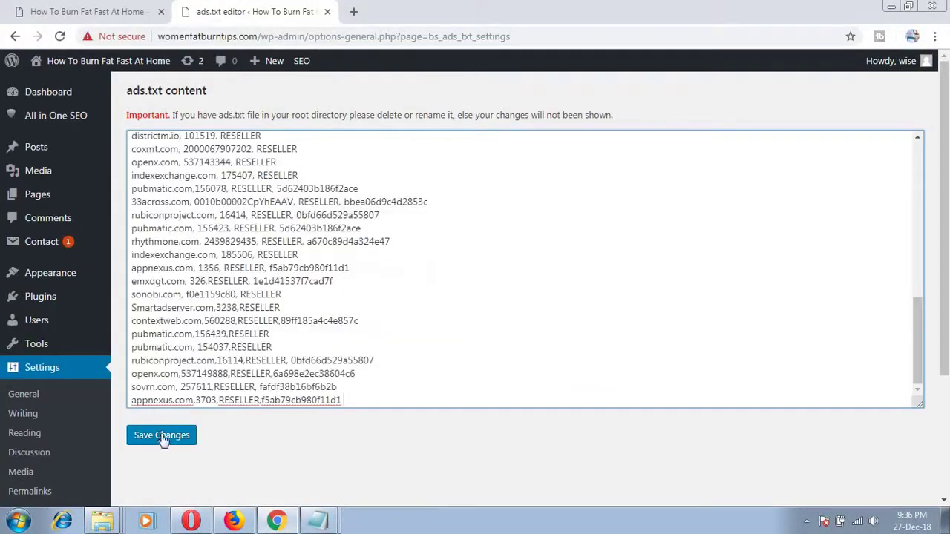
pyautogui.click(160, 437)
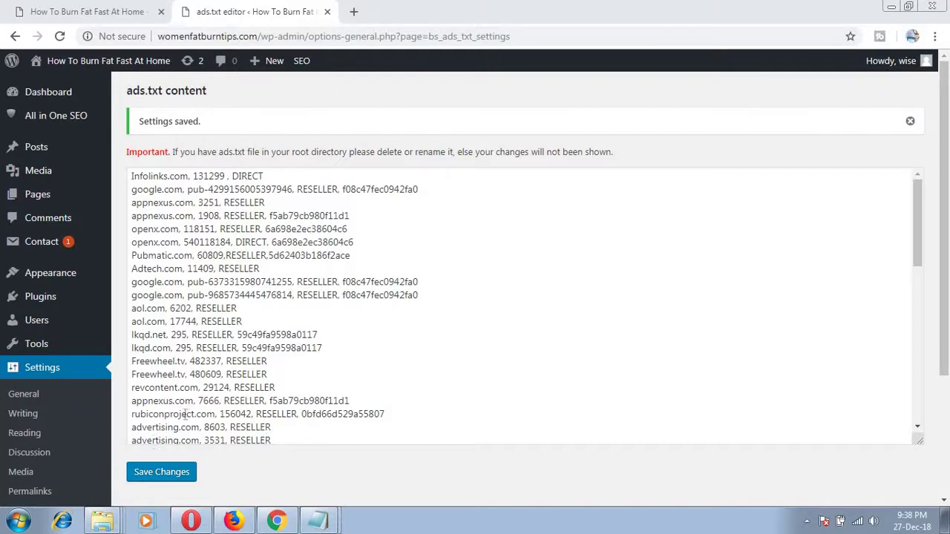
# Switch back to Firefox and open the Customize page of the Infolinks Publisher Center.
pyautogui.click(236, 520)
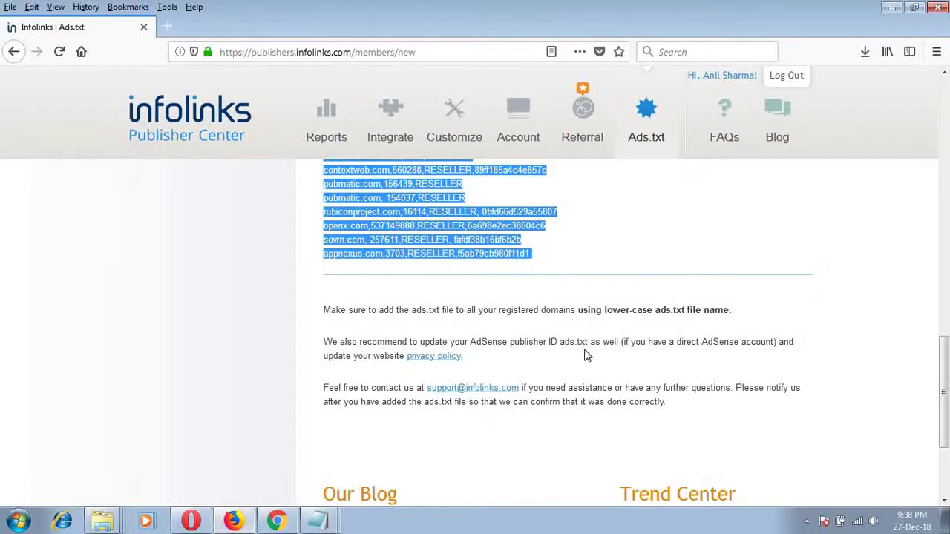
pyautogui.scroll(12, 586, 354)
pyautogui.click(458, 117)
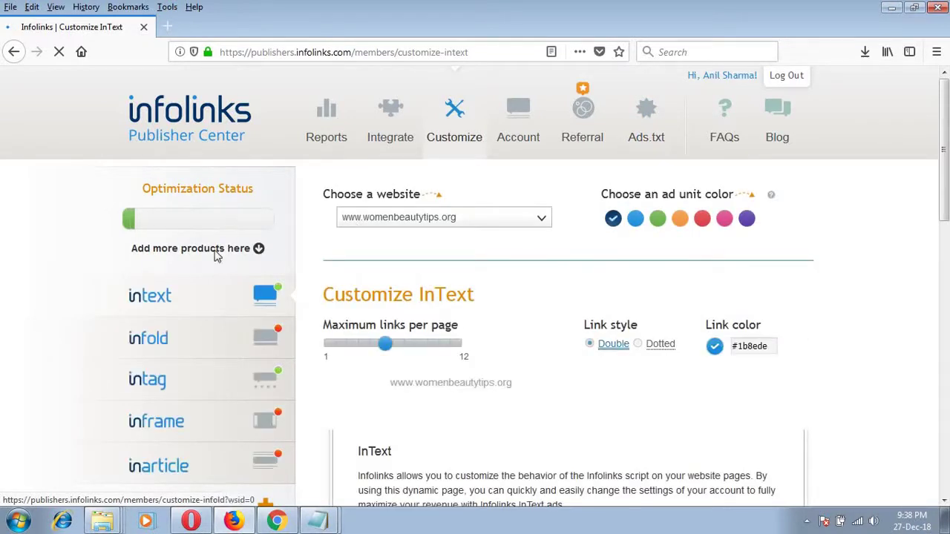
# Choose womenfatburntips.com as the website to customize for InText ads.
pyautogui.click(499, 221)
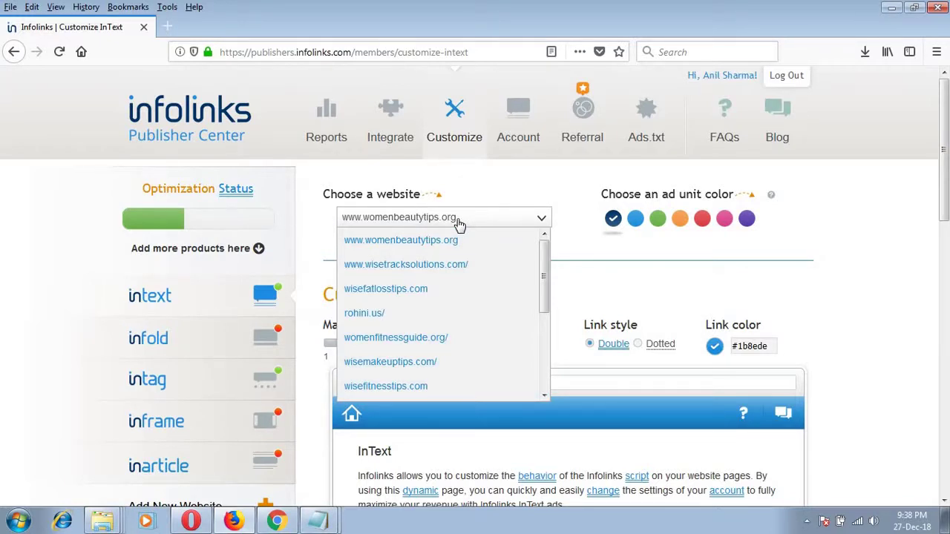
pyautogui.scroll(-5, 401, 308)
pyautogui.scroll(3, 405, 310)
pyautogui.scroll(5, 505, 290)
pyautogui.scroll(-1, 454, 297)
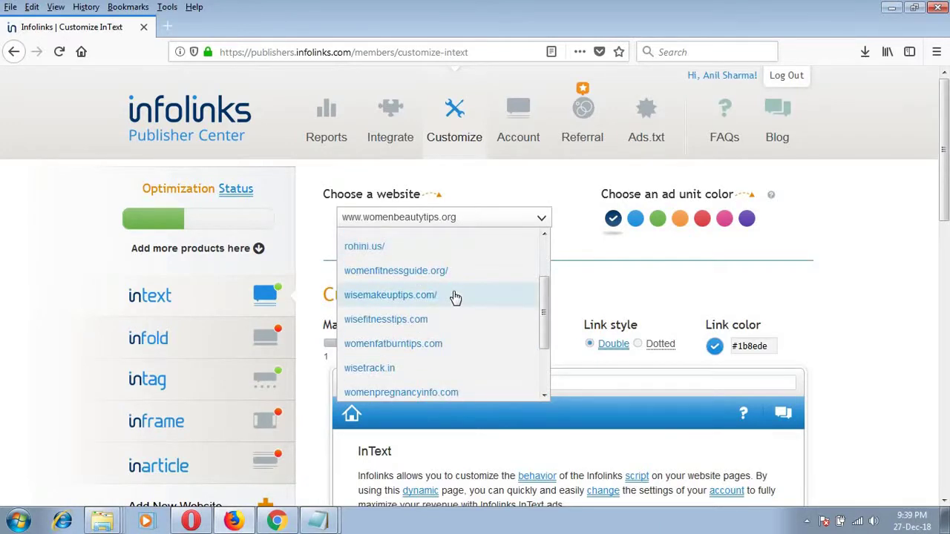
pyautogui.scroll(1, 455, 297)
pyautogui.scroll(-2, 455, 297)
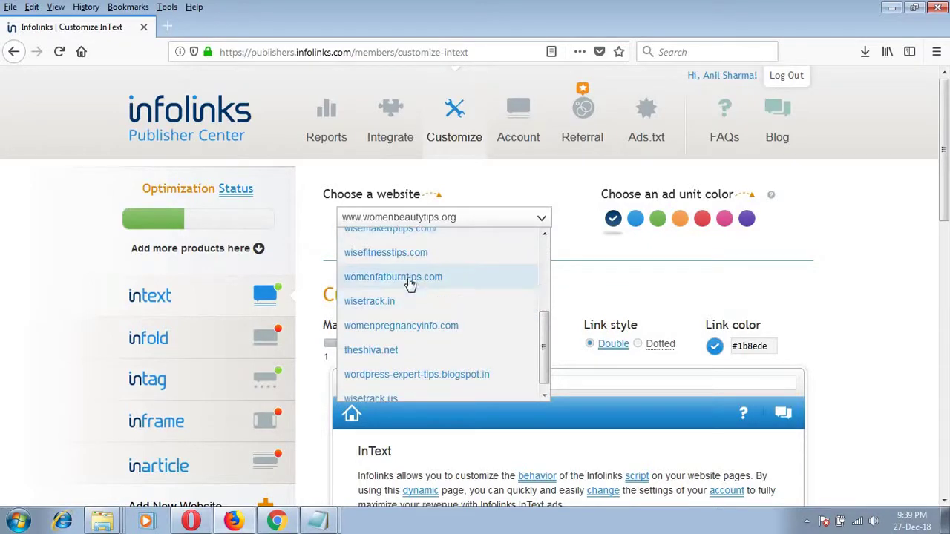
pyautogui.click(410, 285)
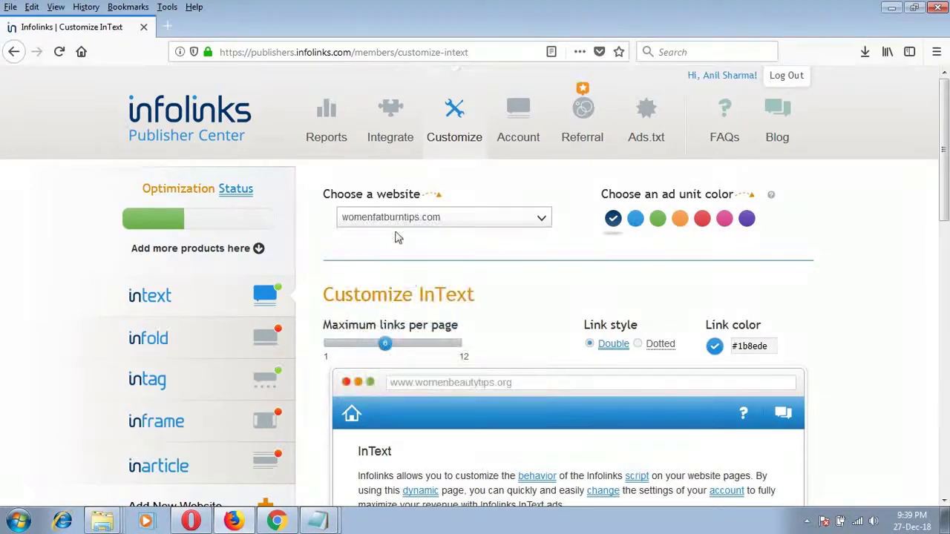
pyautogui.click(539, 218)
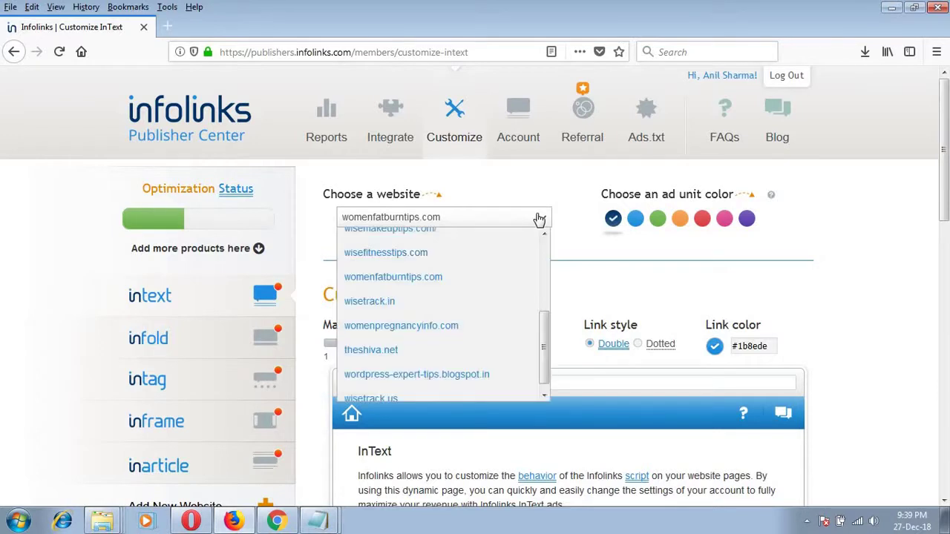
pyautogui.click(407, 278)
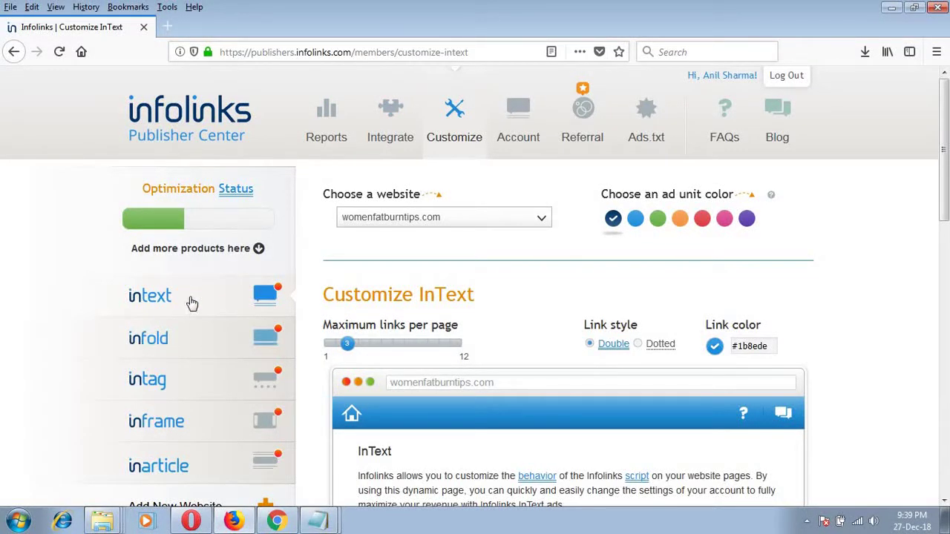
# Examine the available ad products for the chosen website: InText, InFold, InTag, InFrame and InArticle.
pyautogui.scroll(-2, 55, 342)
pyautogui.scroll(2, 55, 344)
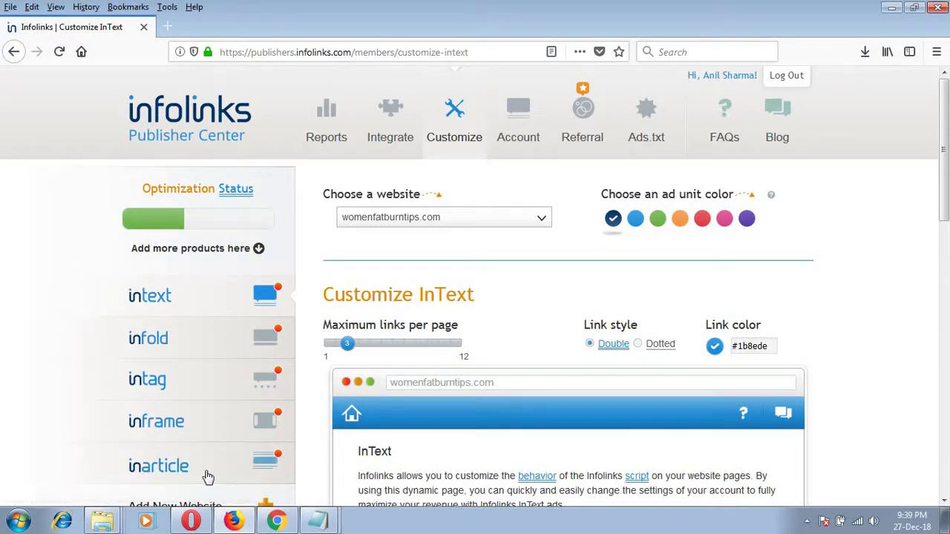
pyautogui.scroll(-2, 52, 369)
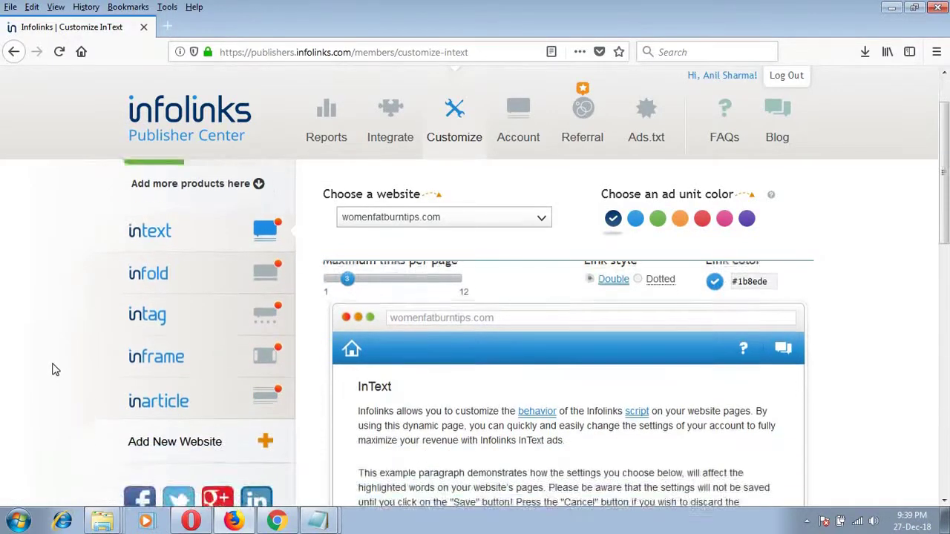
# Turn on InText ads for womenfatburntips.com and save the InText settings.
pyautogui.scroll(2, 52, 369)
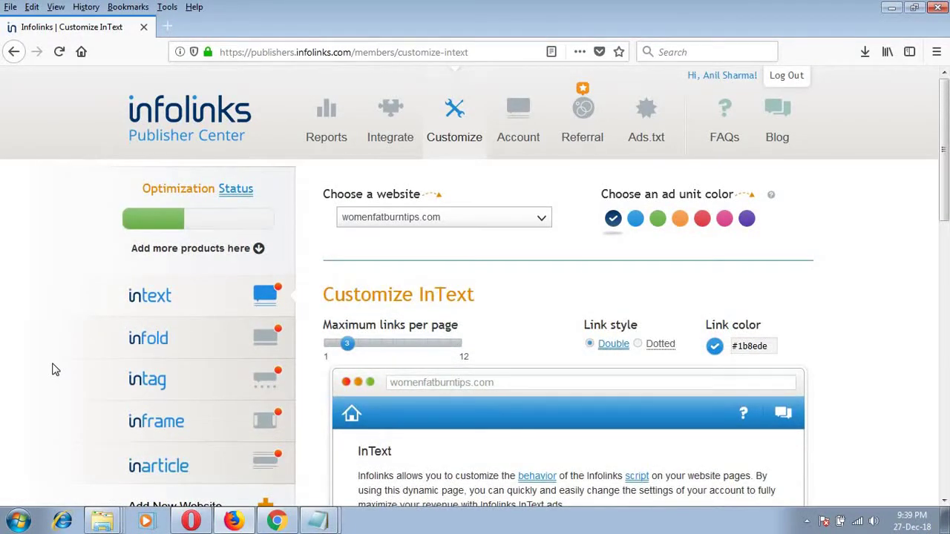
pyautogui.scroll(-4, 57, 363)
pyautogui.scroll(4, 134, 349)
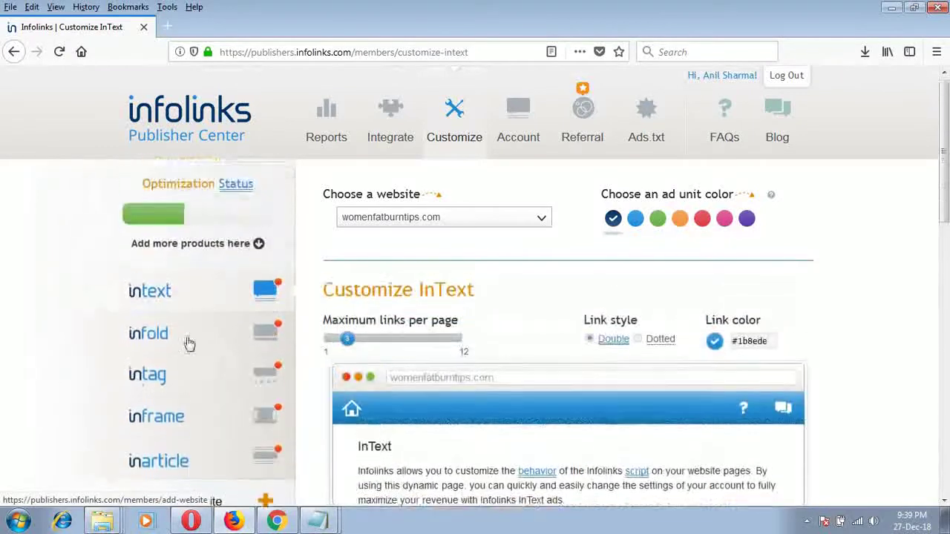
pyautogui.scroll(-8, 53, 327)
pyautogui.scroll(4, 260, 392)
pyautogui.scroll(-4, 383, 392)
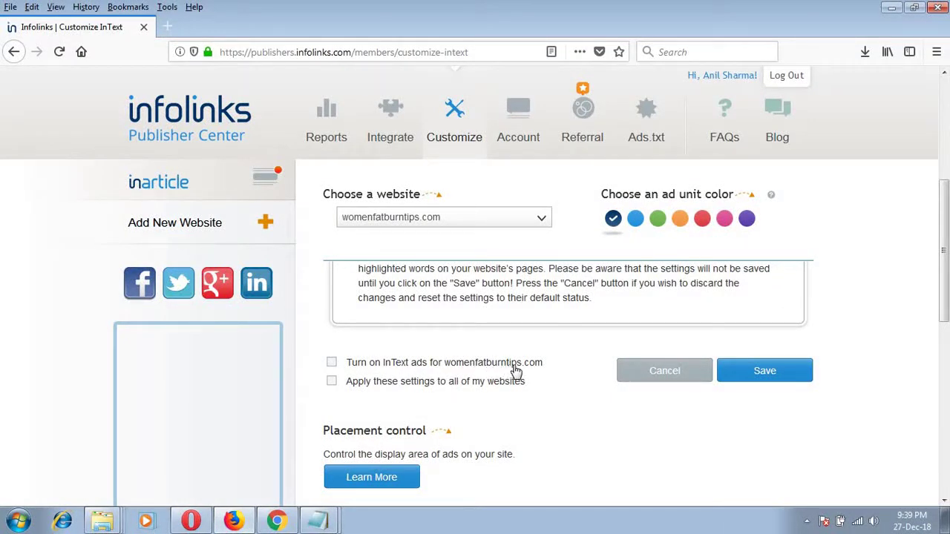
pyautogui.moveTo(554, 369); pyautogui.dragTo(445, 364)
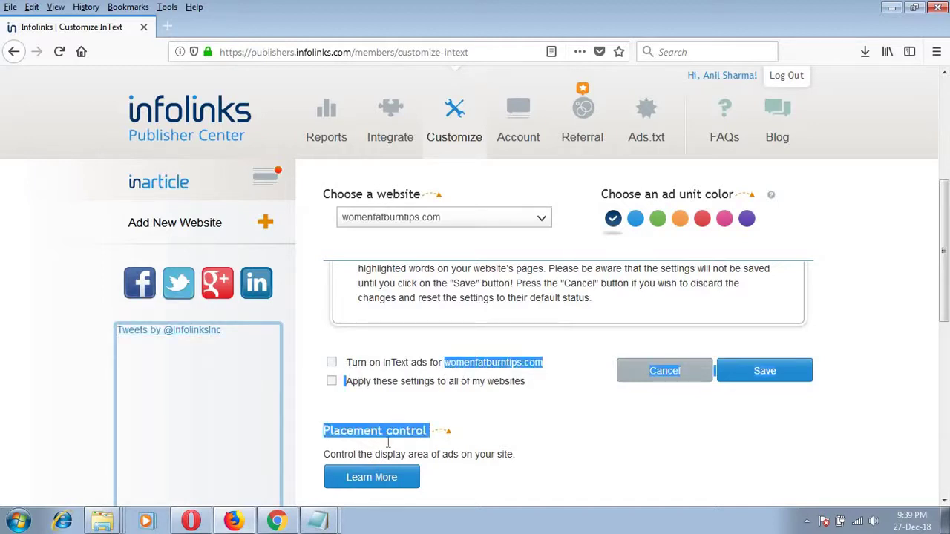
pyautogui.click(893, 387)
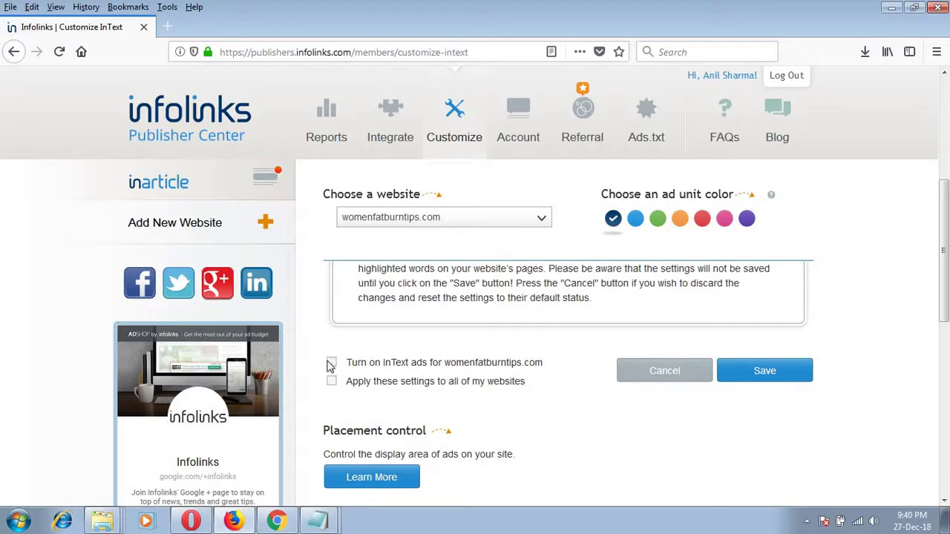
pyautogui.click(332, 364)
pyautogui.click(812, 384)
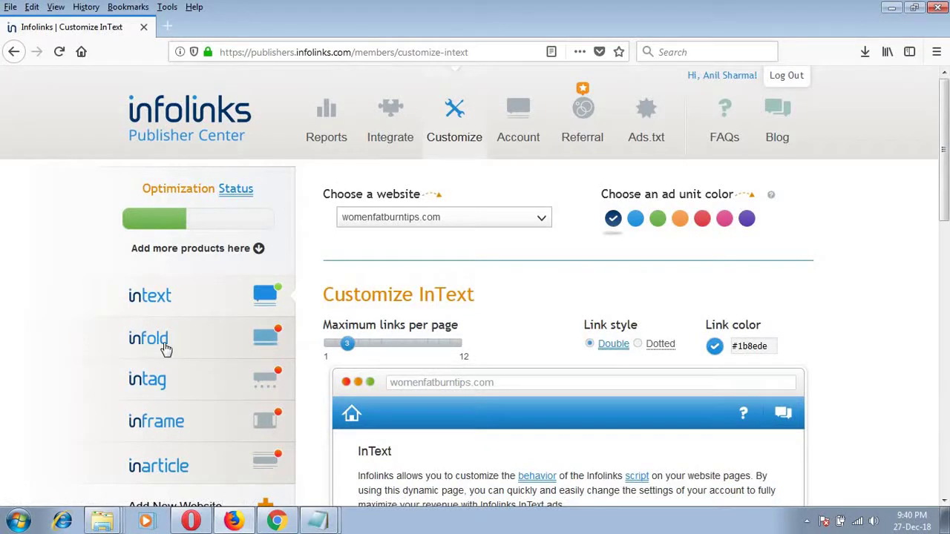
# Open the InFold settings, turn on InFold ads for womenfatburntips.com and save the changes.
pyautogui.click(196, 343)
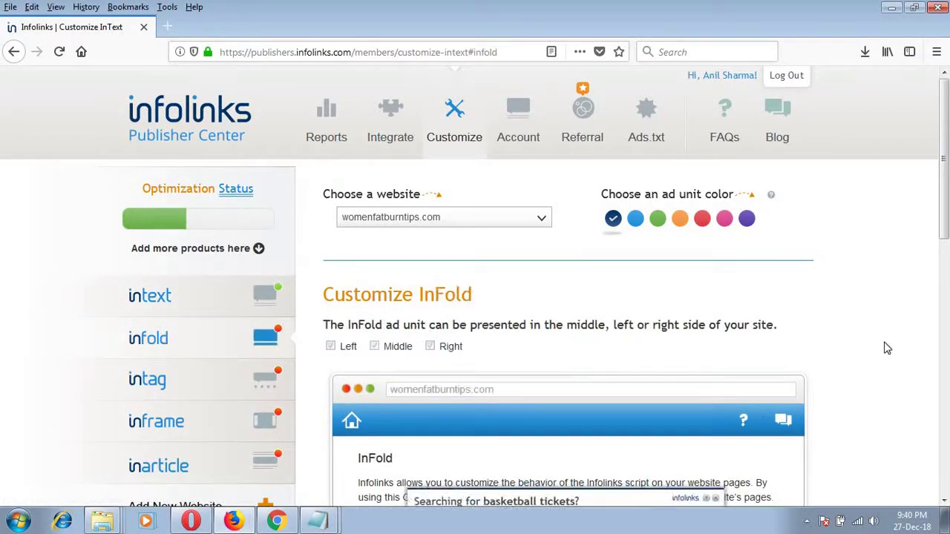
pyautogui.scroll(-3, 888, 346)
pyautogui.click(332, 401)
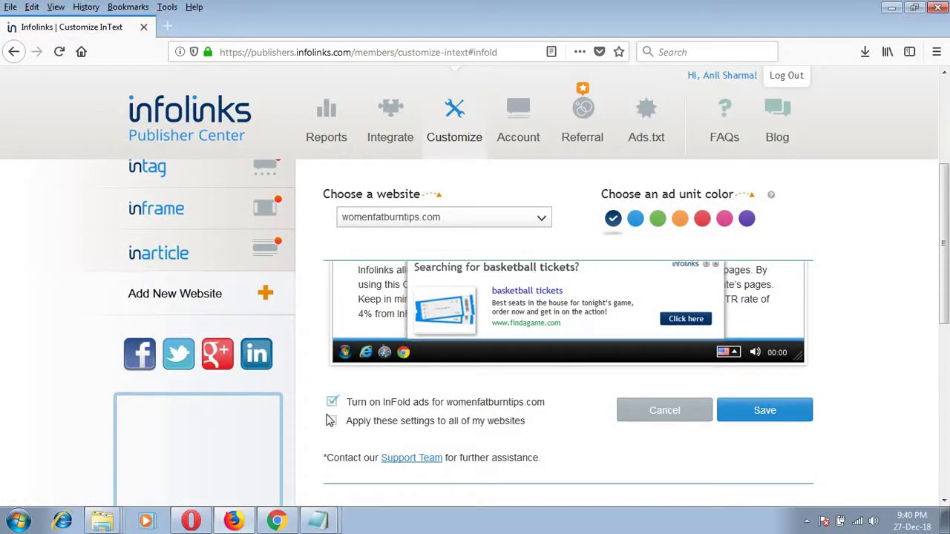
pyautogui.click(797, 418)
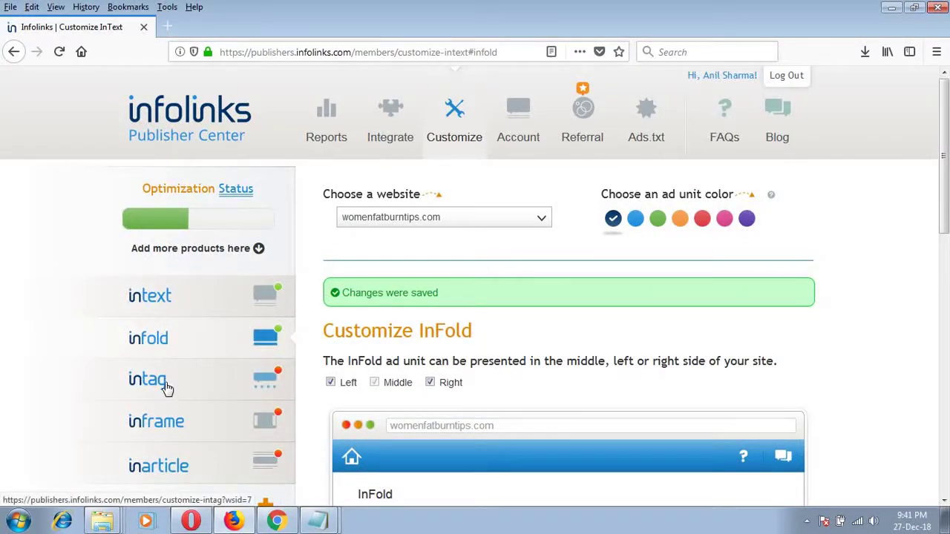
# Open the InTag settings, turn on InTag ads for womenfatburntips.com and save the changes.
pyautogui.click(167, 384)
pyautogui.scroll(-5, 787, 412)
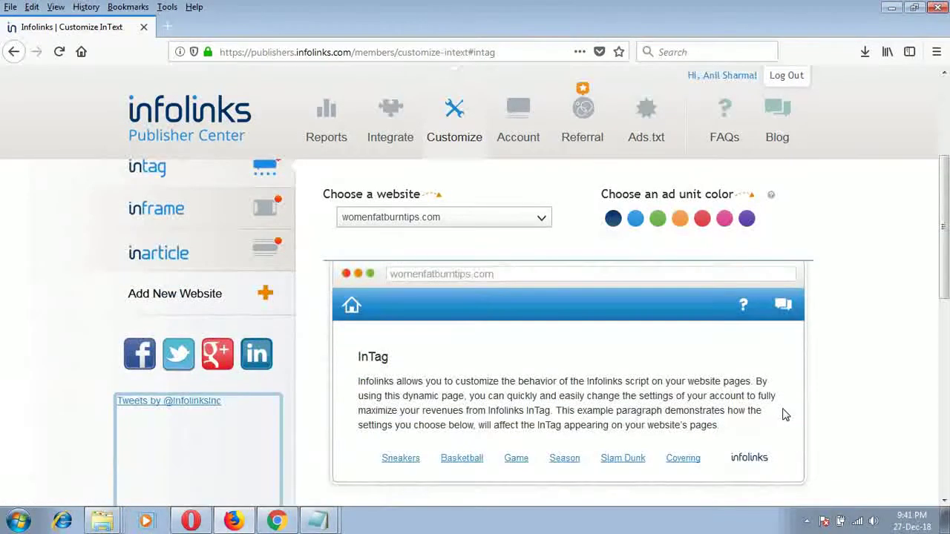
pyautogui.click(332, 380)
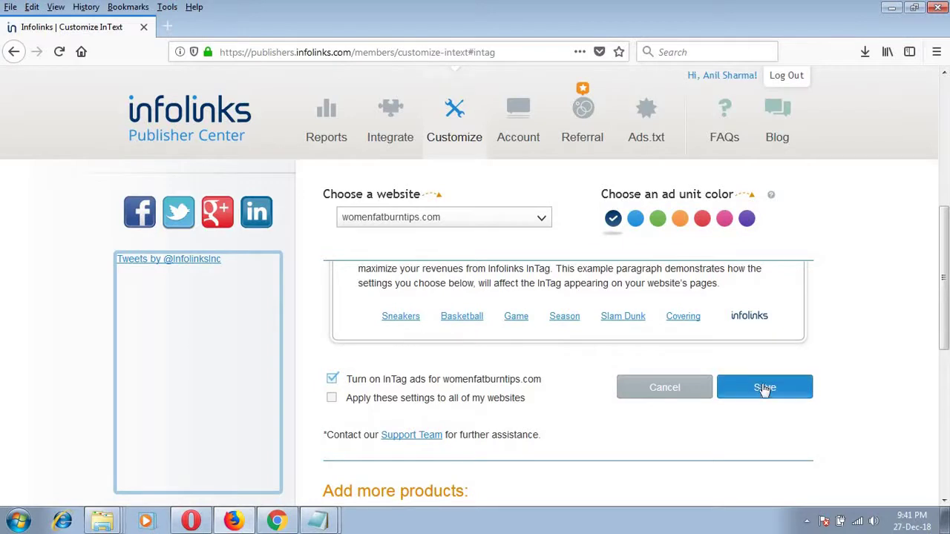
pyautogui.click(738, 386)
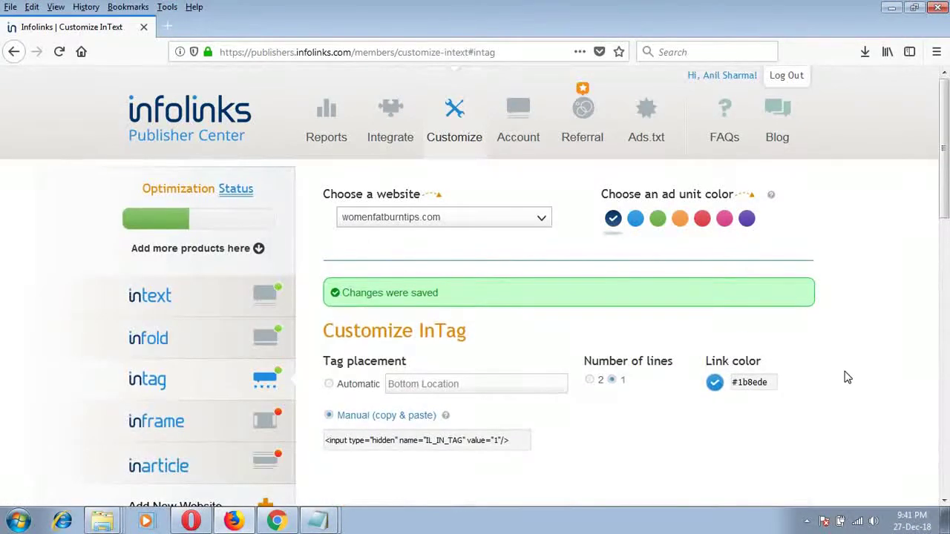
# Open the InFrame settings and examine the margin ad preview and the option for turning on InFrame ads.
pyautogui.scroll(-2, 206, 339)
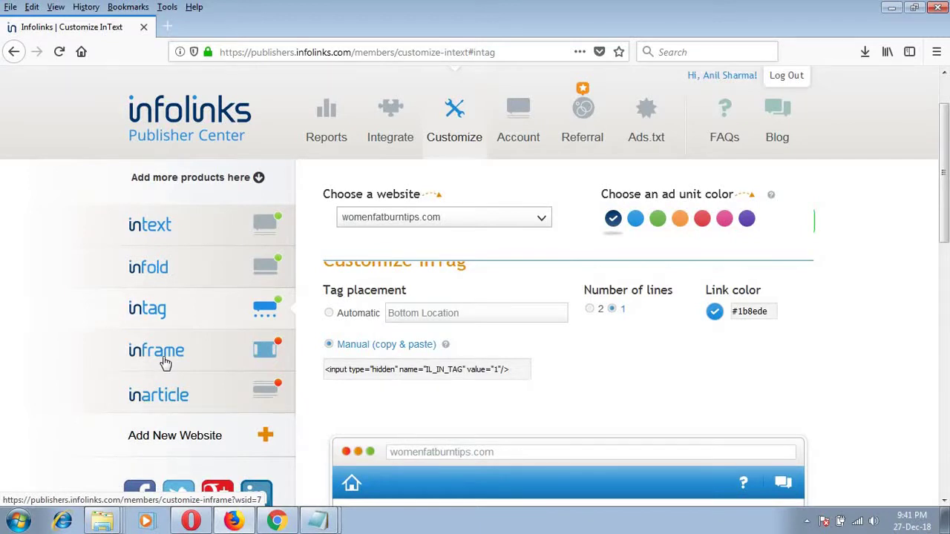
pyautogui.scroll(-1, 165, 363)
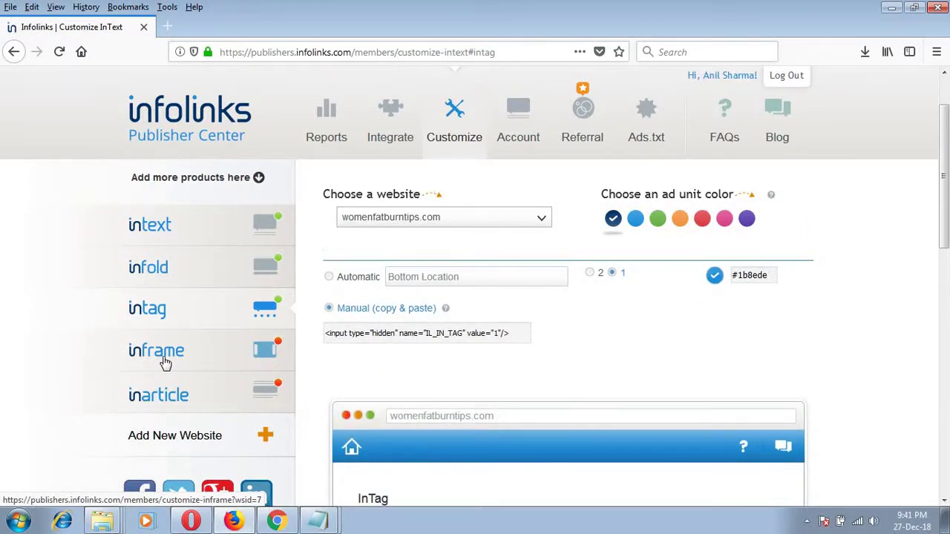
pyautogui.click(165, 361)
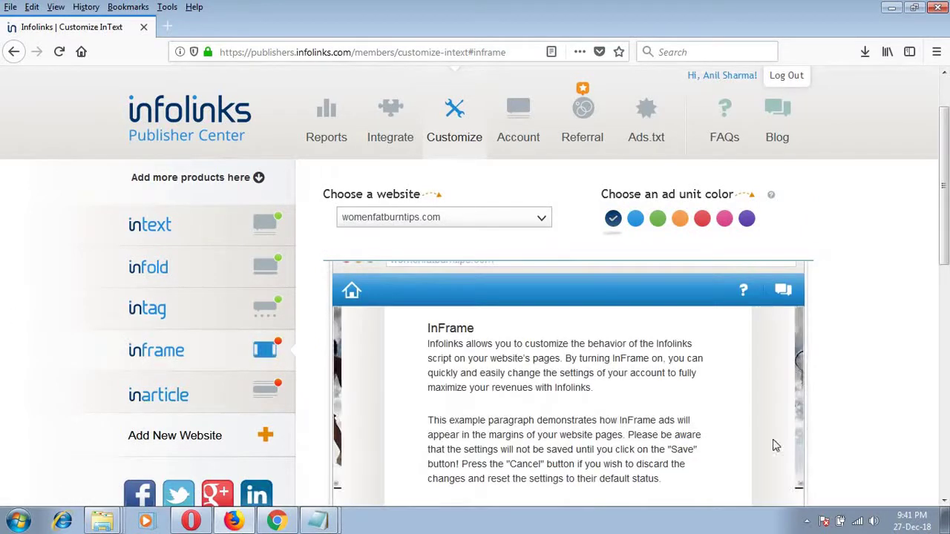
pyautogui.scroll(-2, 925, 369)
pyautogui.scroll(2, 365, 300)
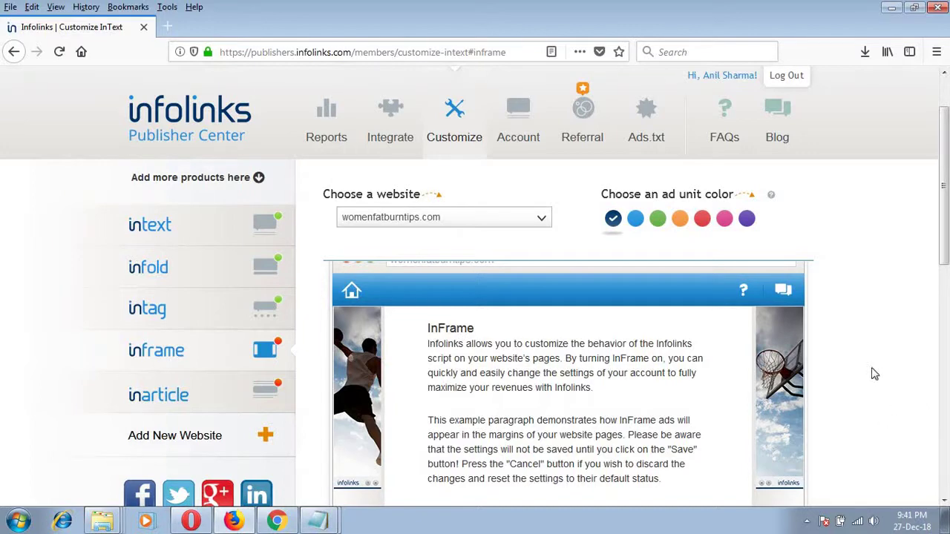
pyautogui.scroll(-2, 867, 377)
pyautogui.scroll(-4, 649, 294)
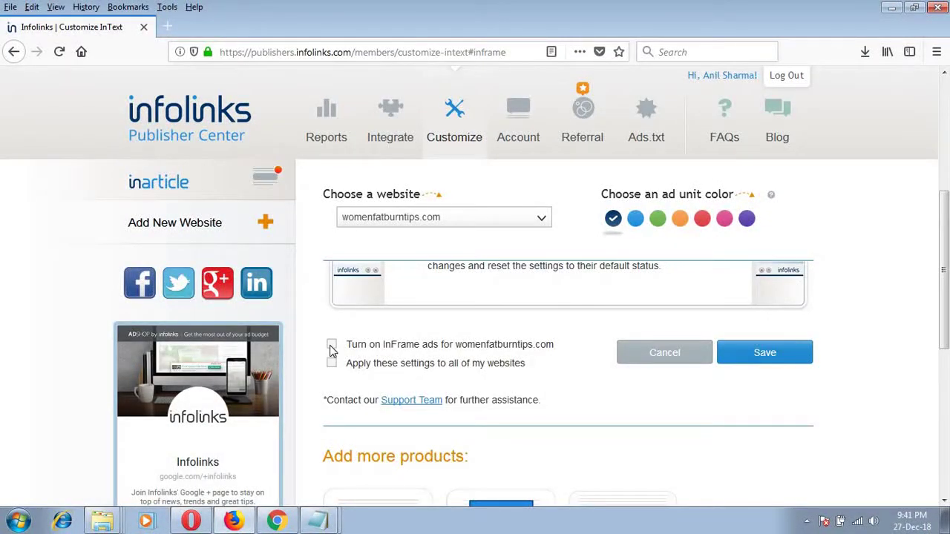
pyautogui.scroll(4, 327, 357)
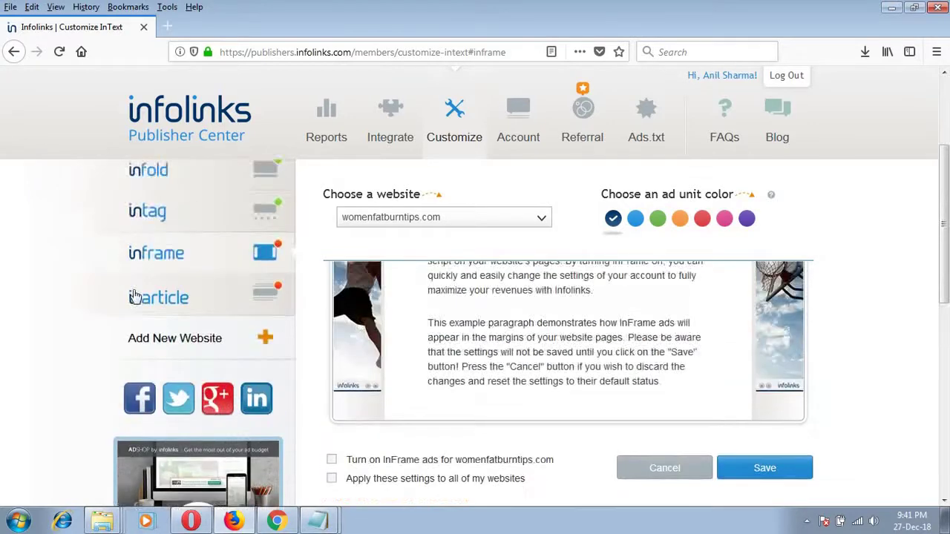
pyautogui.scroll(-4, 297, 351)
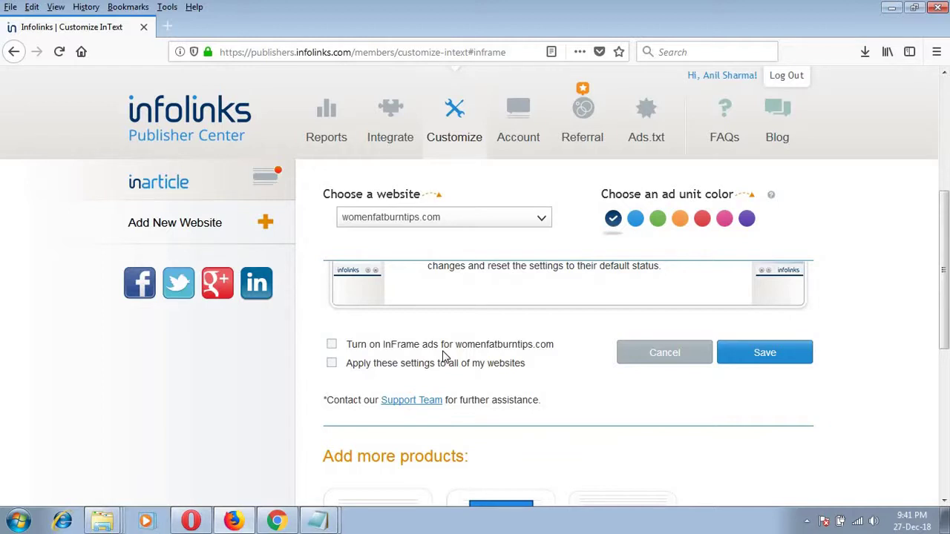
pyautogui.scroll(4, 444, 358)
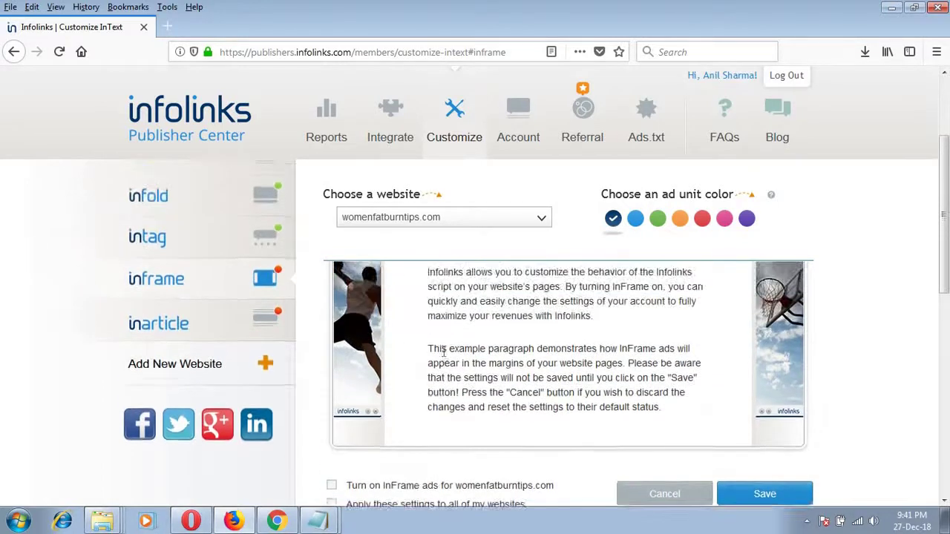
pyautogui.scroll(-2, 844, 354)
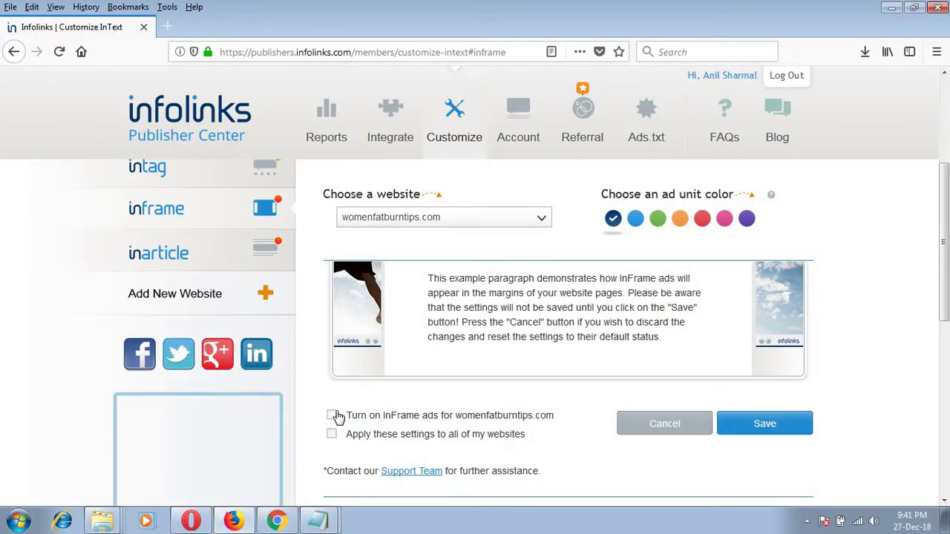
# Open the InArticle settings, turn on InArticle ads for womenfatburntips.com and save the changes.
pyautogui.click(186, 256)
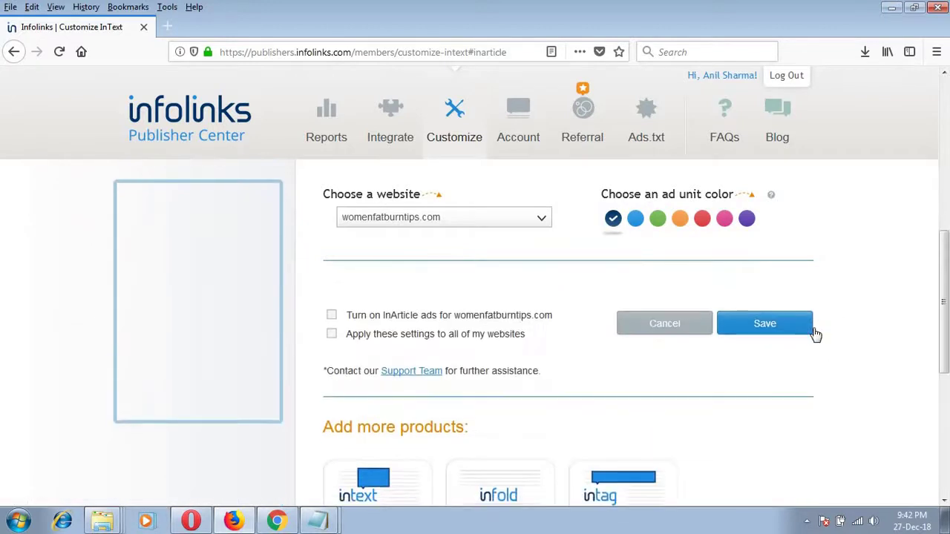
pyautogui.click(332, 316)
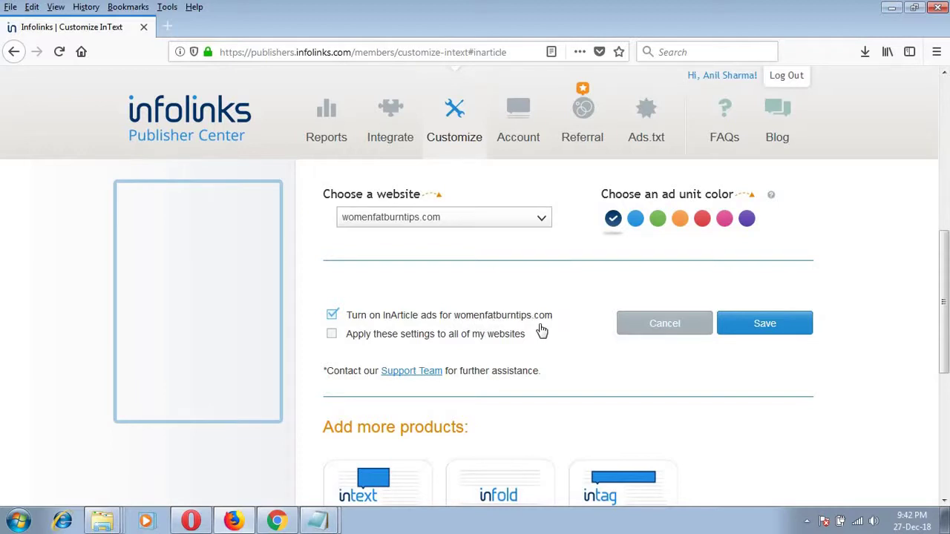
pyautogui.click(806, 328)
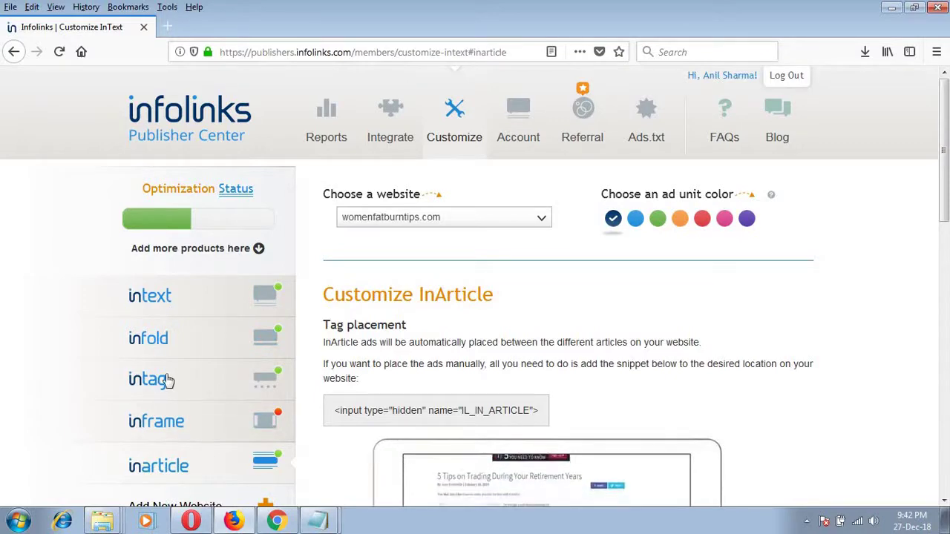
pyautogui.scroll(-3, 833, 377)
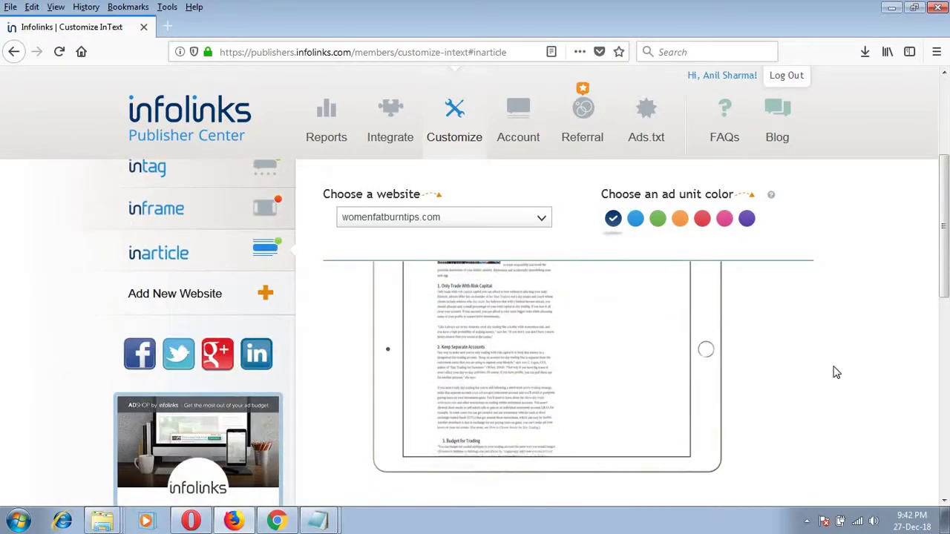
pyautogui.scroll(3, 834, 375)
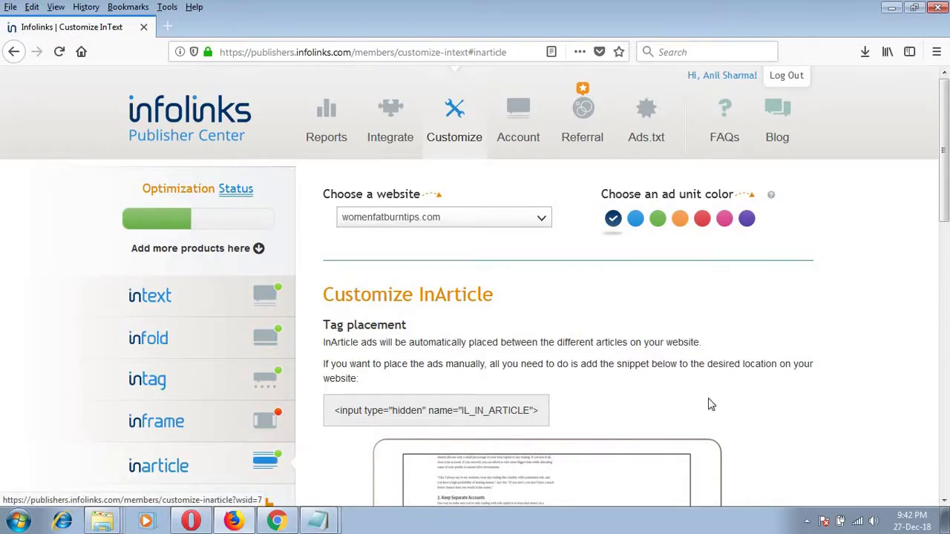
pyautogui.scroll(-3, 740, 322)
pyautogui.scroll(3, 740, 322)
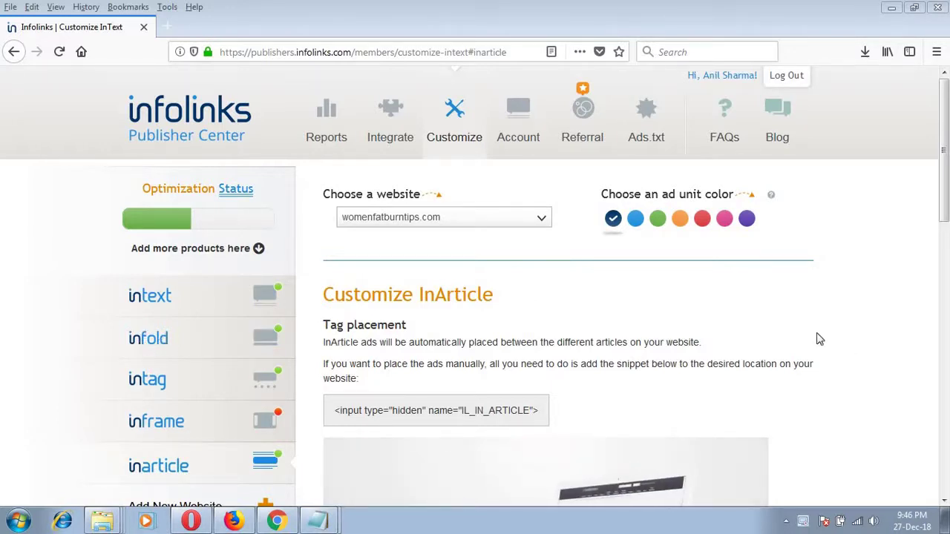
# Return to the InText settings, try 12 as the maximum links per page and set it to 4.
pyautogui.click(151, 297)
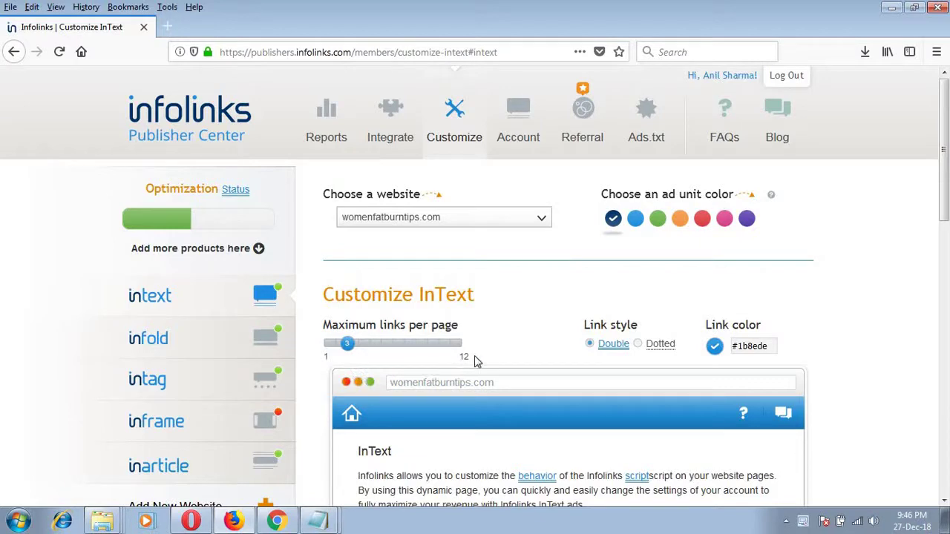
pyautogui.scroll(-3, 636, 407)
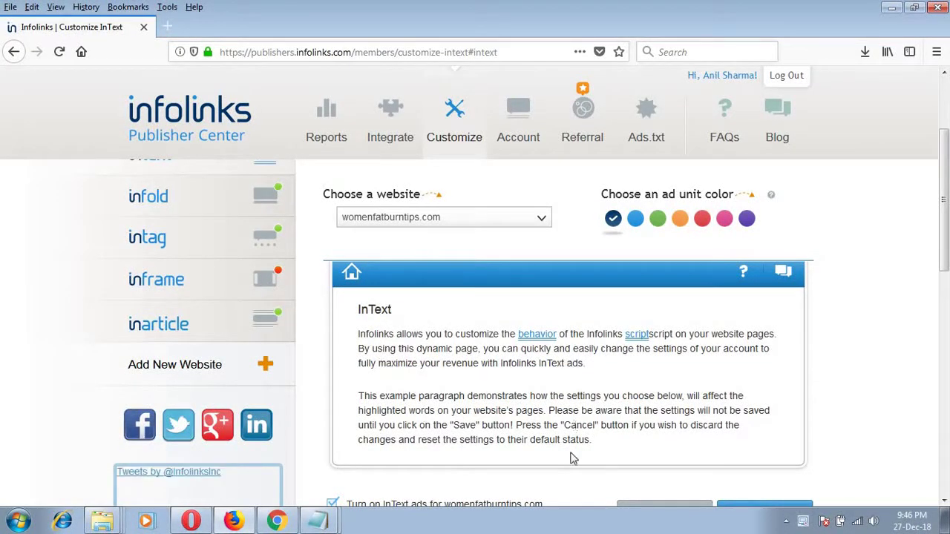
pyautogui.scroll(3, 427, 401)
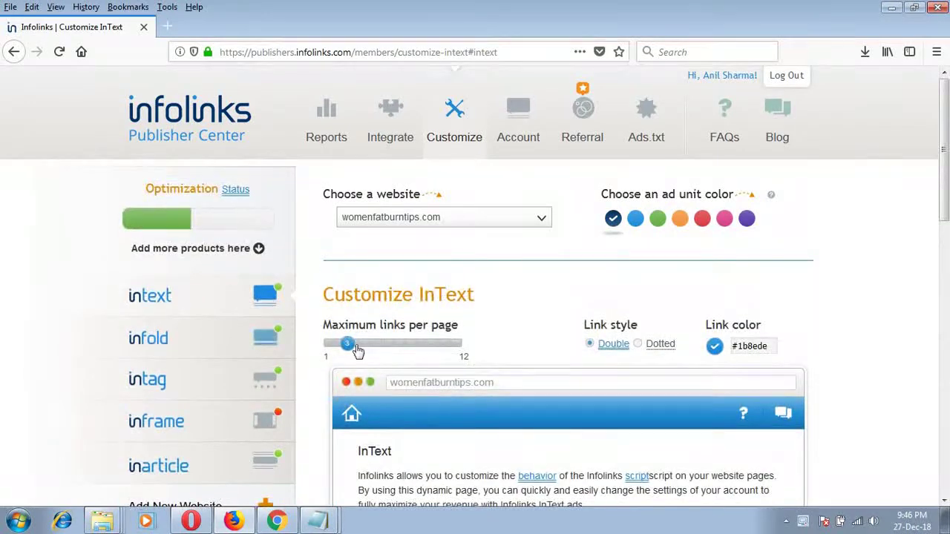
pyautogui.scroll(-2, 492, 341)
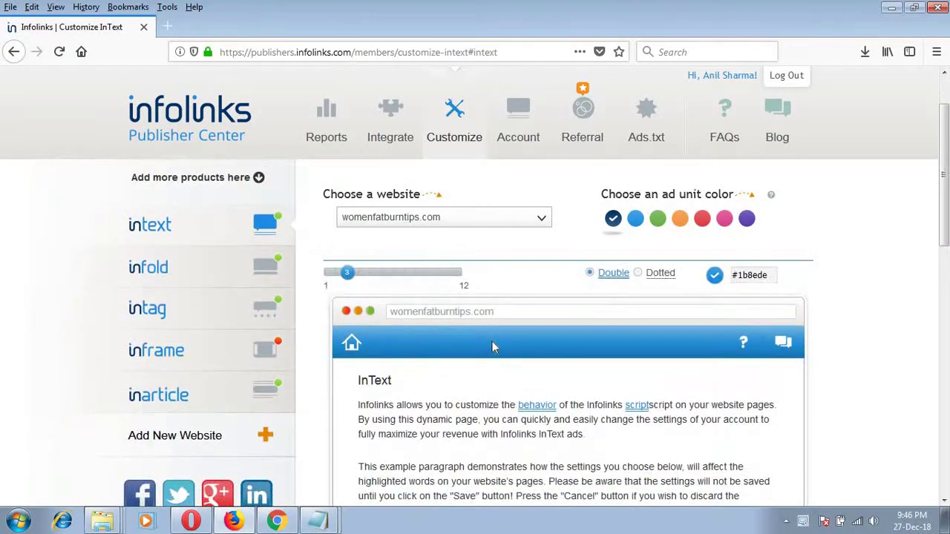
pyautogui.scroll(2, 492, 342)
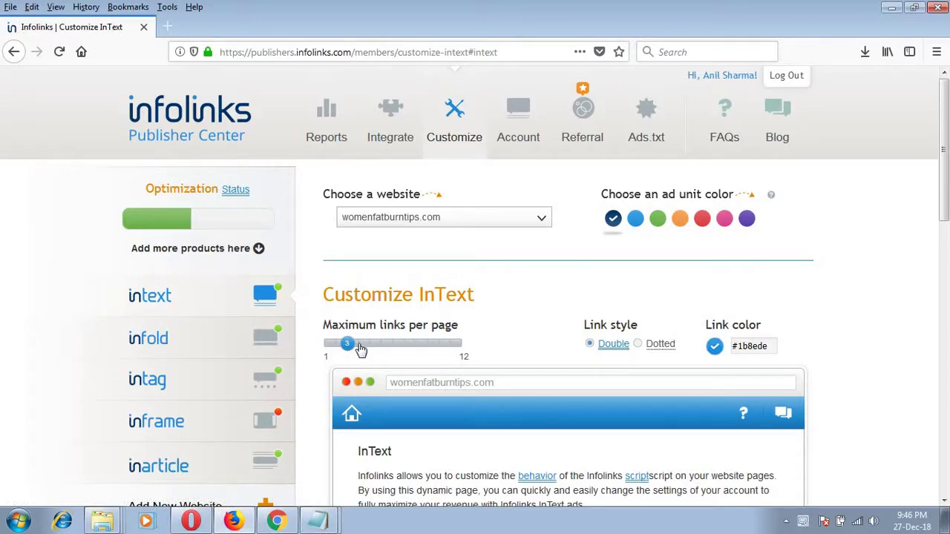
pyautogui.click(360, 347)
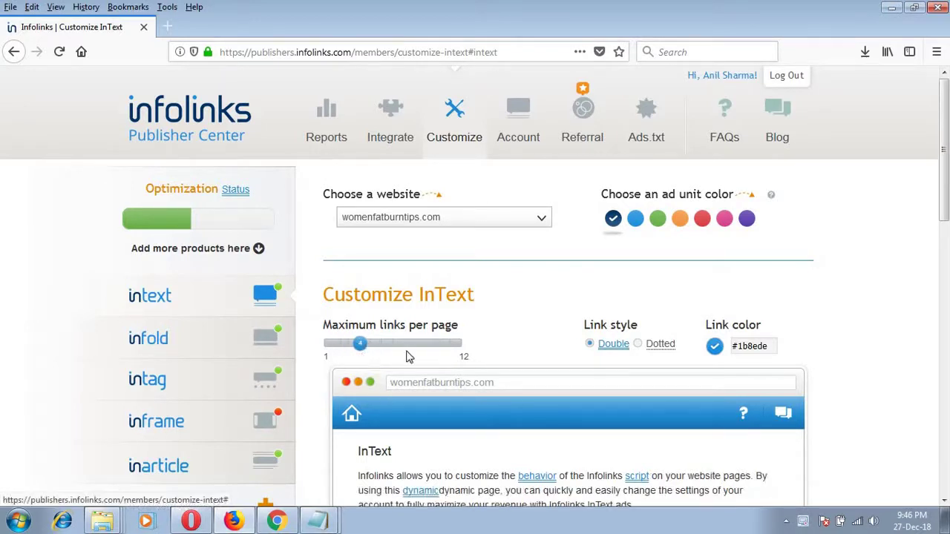
pyautogui.click(462, 347)
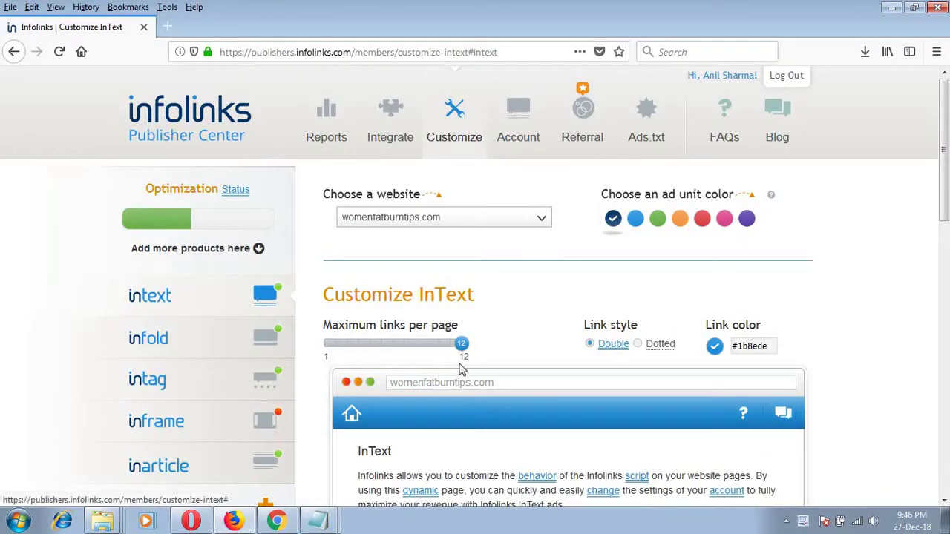
pyautogui.click(361, 346)
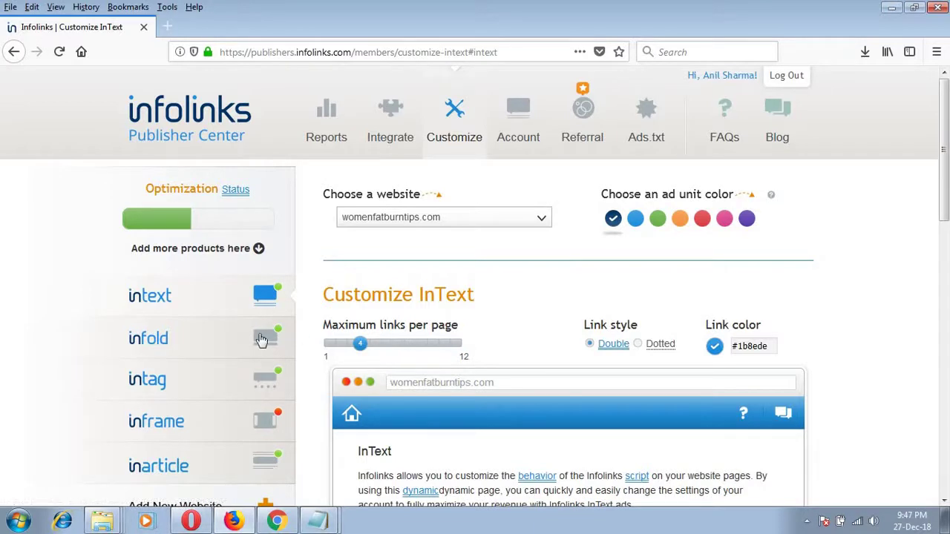
# Try 6 and 4 as the InText maximum links per page, and settle on 3.
pyautogui.click(384, 349)
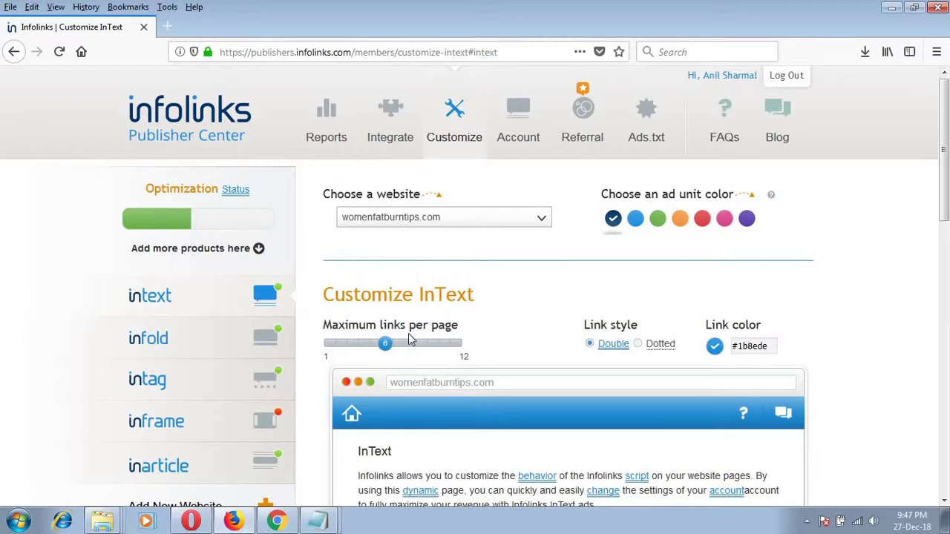
pyautogui.click(358, 351)
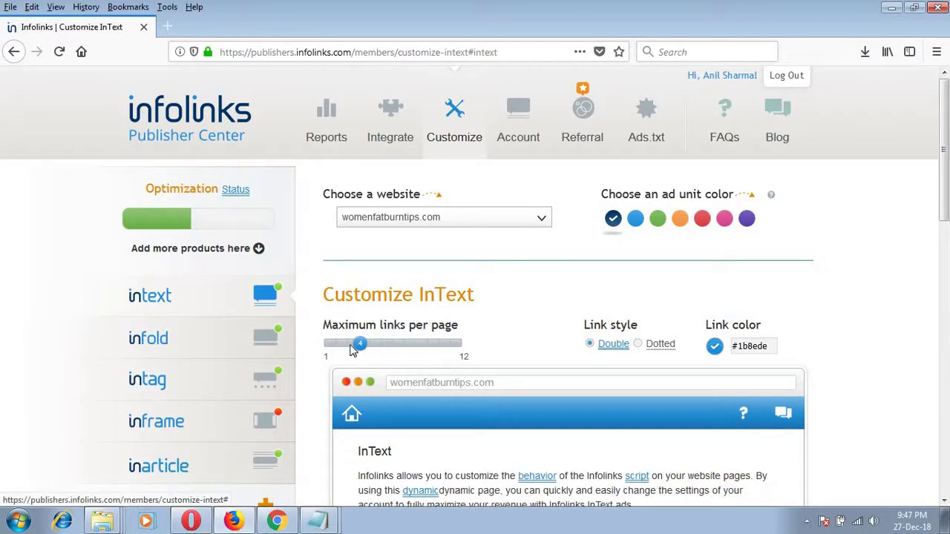
pyautogui.click(349, 347)
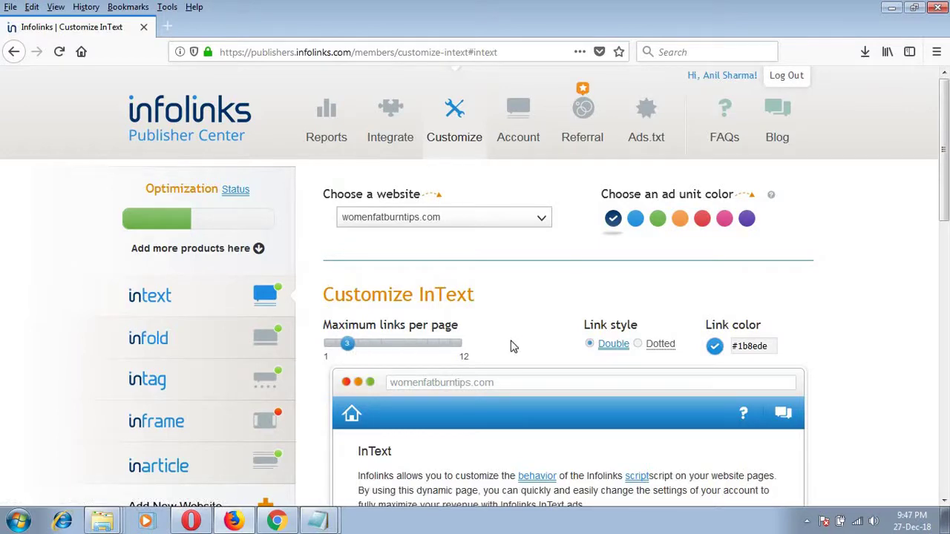
# Check the InText preview and its linked-word ad popup, and save the InText settings for womenfatburntips.com.
pyautogui.scroll(-1, 422, 326)
pyautogui.scroll(-3, 510, 354)
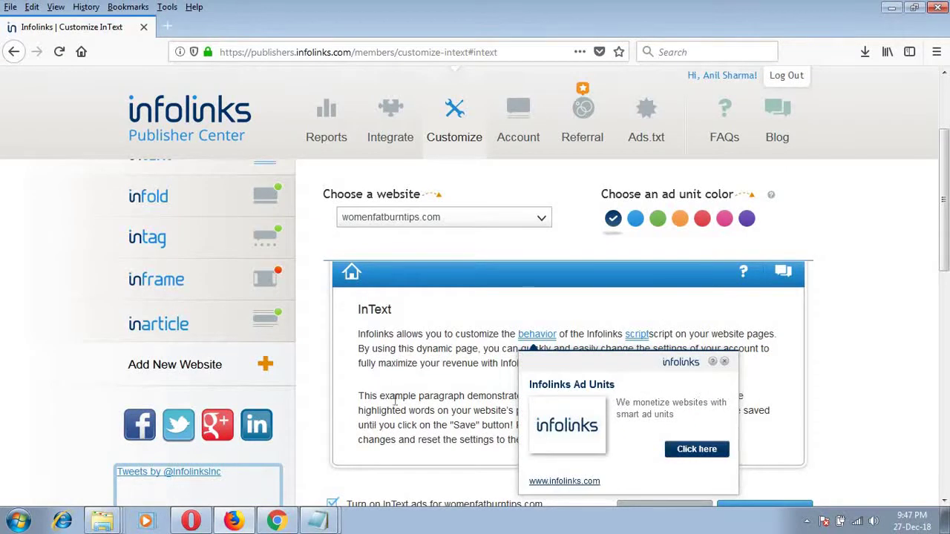
pyautogui.scroll(4, 352, 331)
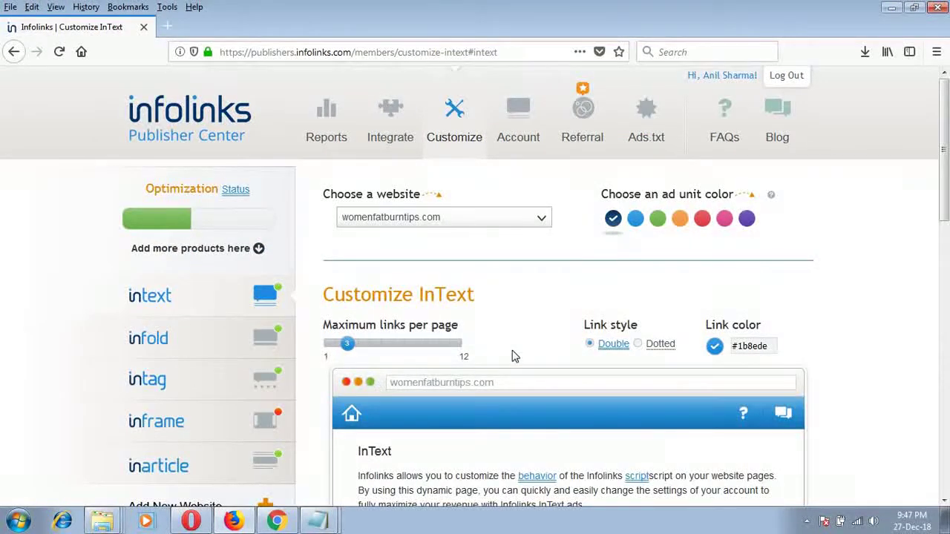
pyautogui.scroll(-6, 513, 356)
pyautogui.scroll(6, 519, 355)
pyautogui.scroll(-2, 630, 312)
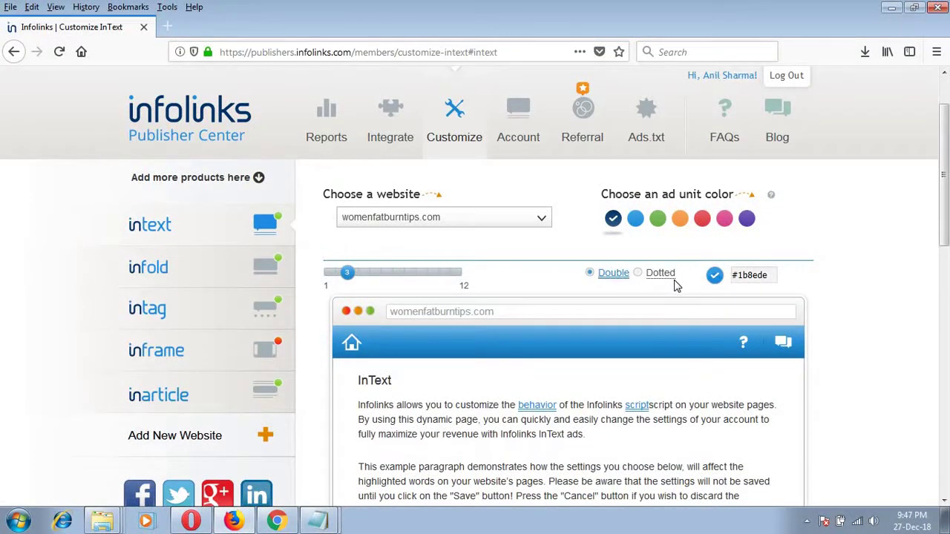
pyautogui.moveTo(525, 416)
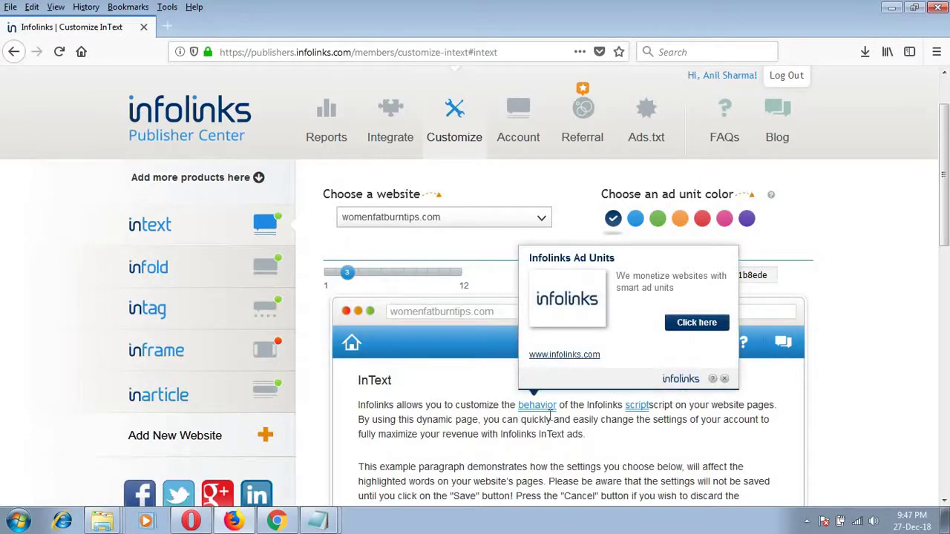
pyautogui.moveTo(637, 406)
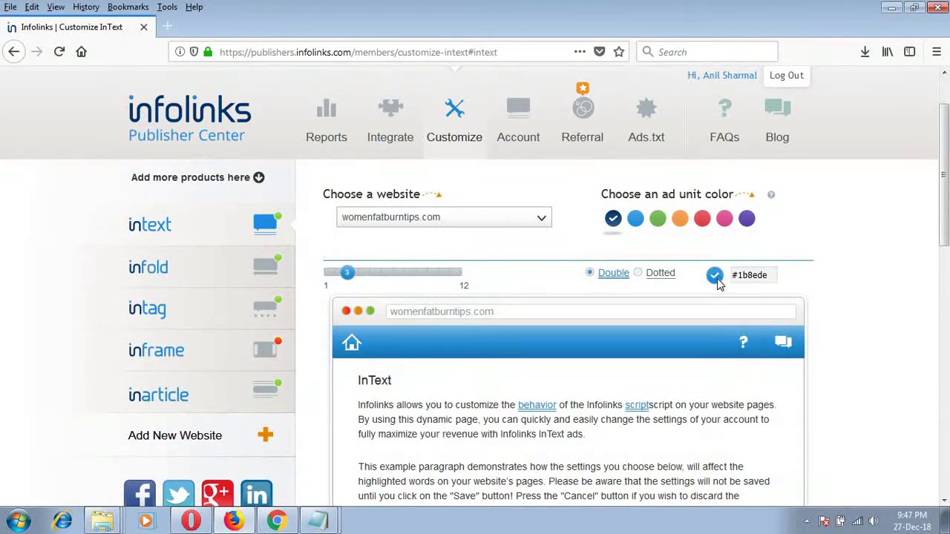
pyautogui.scroll(-5, 817, 349)
pyautogui.click(772, 301)
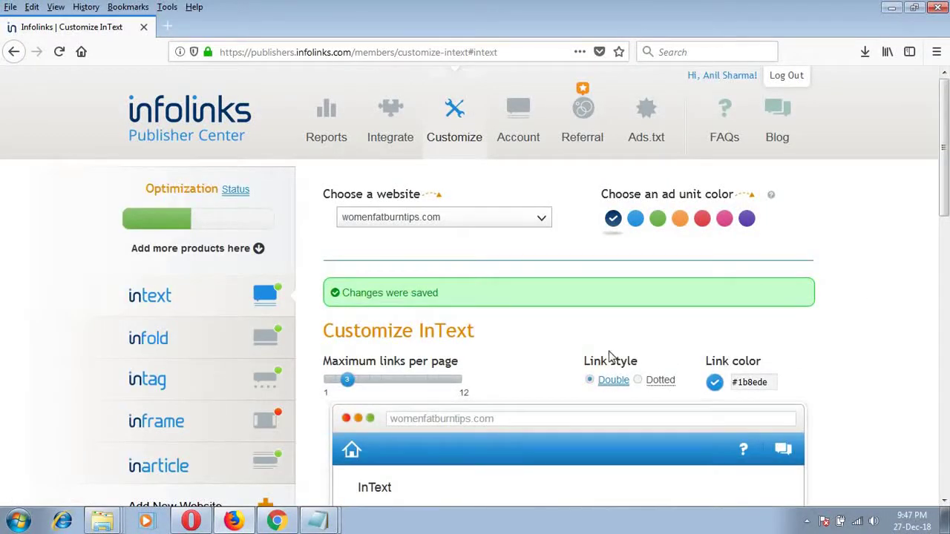
# Open the InFold settings, review the Left, Middle and Right placements and the ad preview, and save the settings.
pyautogui.click(178, 343)
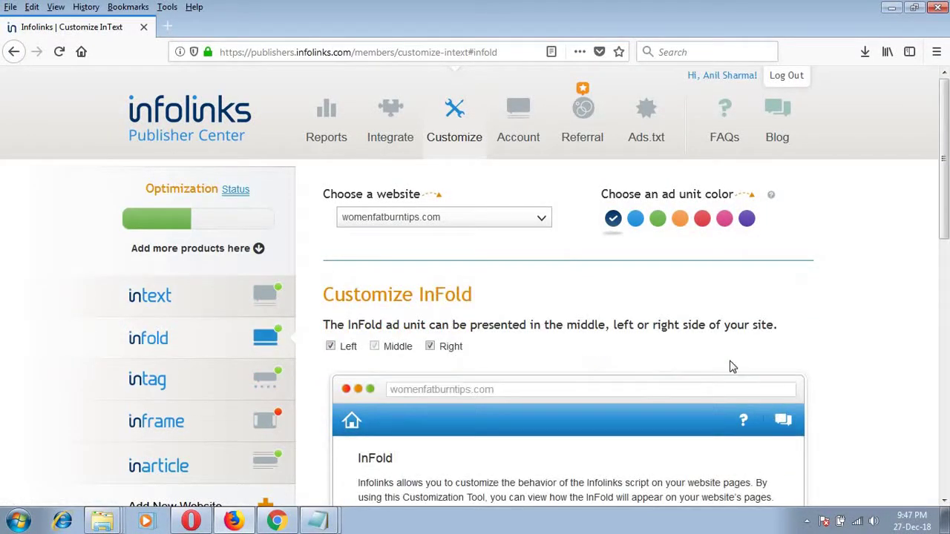
pyautogui.scroll(-2, 789, 335)
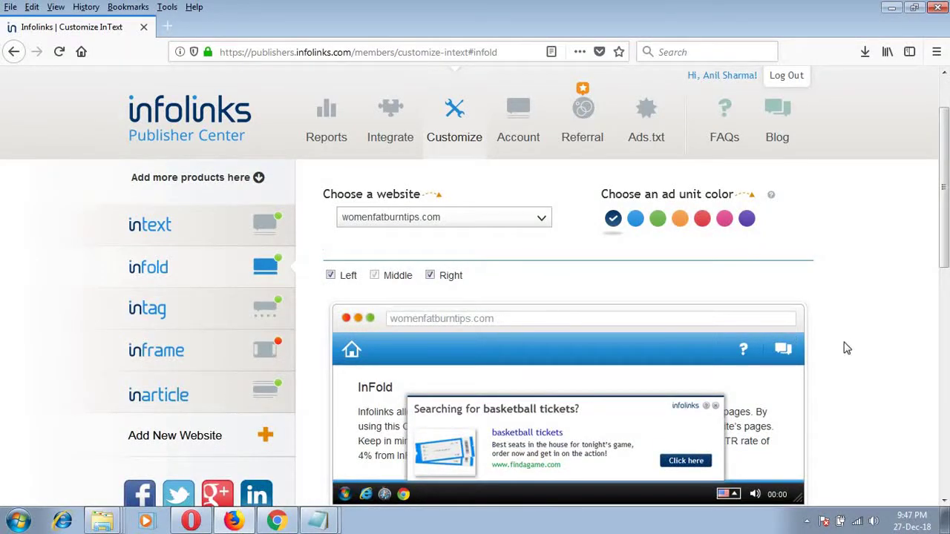
pyautogui.scroll(2, 846, 349)
pyautogui.scroll(-4, 847, 348)
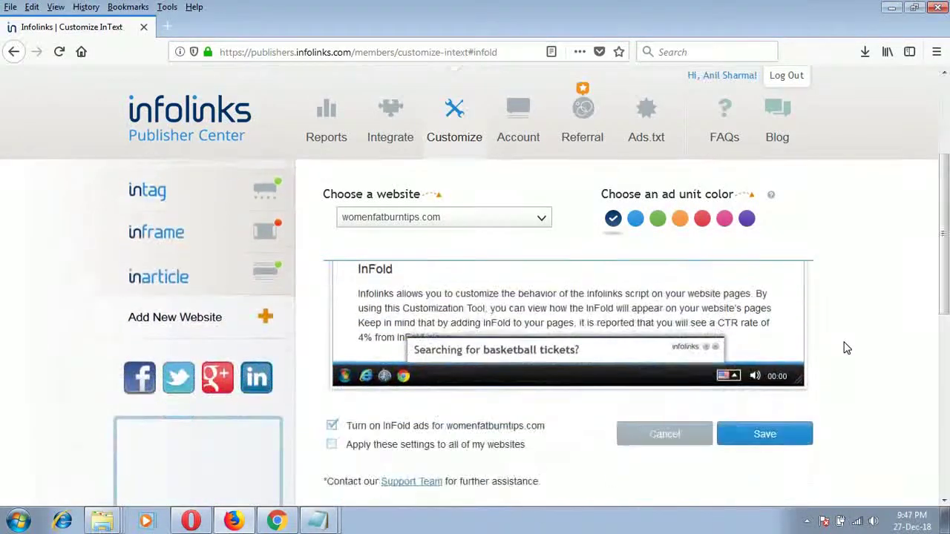
pyautogui.scroll(5, 846, 349)
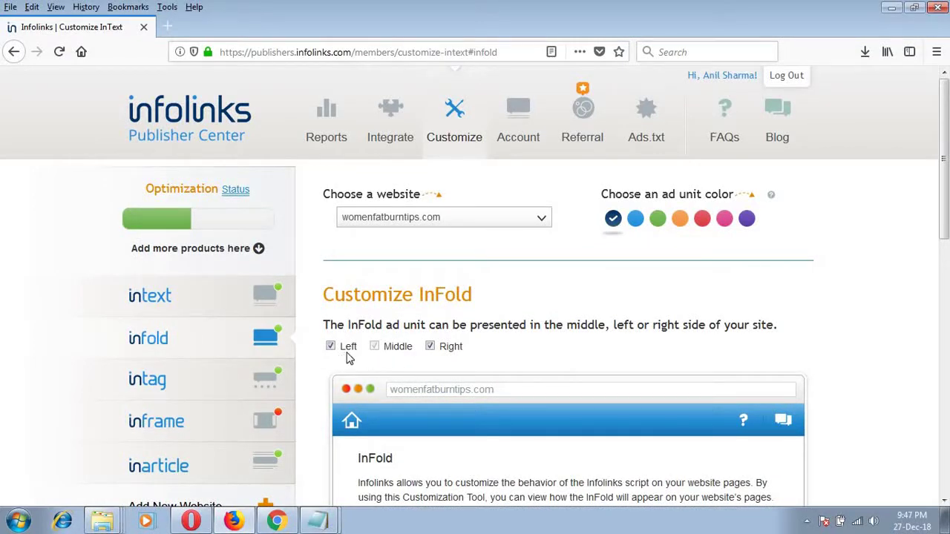
pyautogui.scroll(-4, 644, 363)
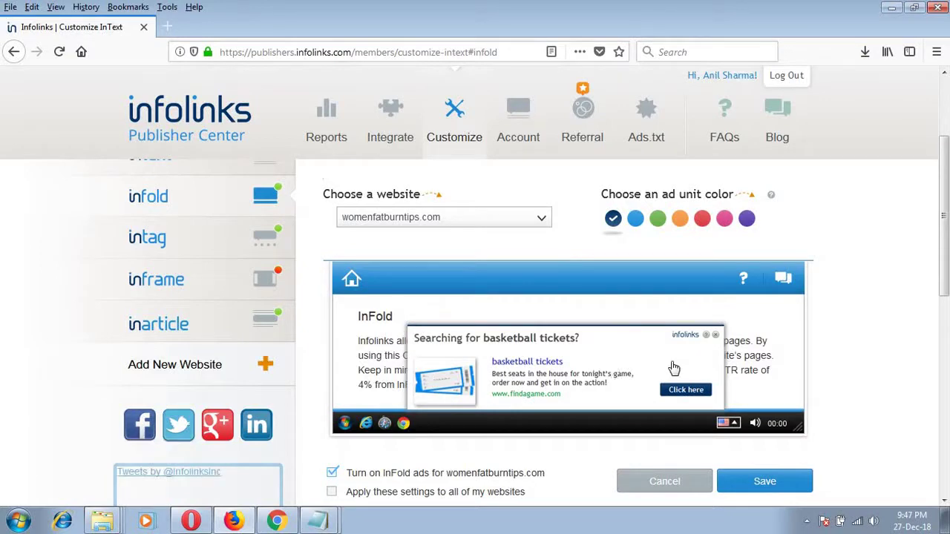
pyautogui.scroll(-2, 435, 396)
pyautogui.click(774, 418)
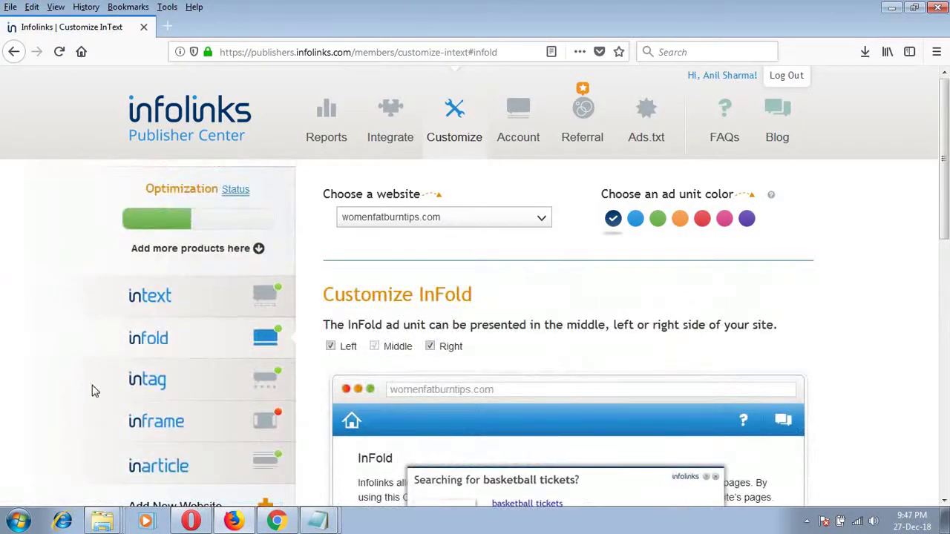
# Open the InTag settings, switch the tag placement to Automatic with Bottom Location, and check the preview.
pyautogui.click(161, 383)
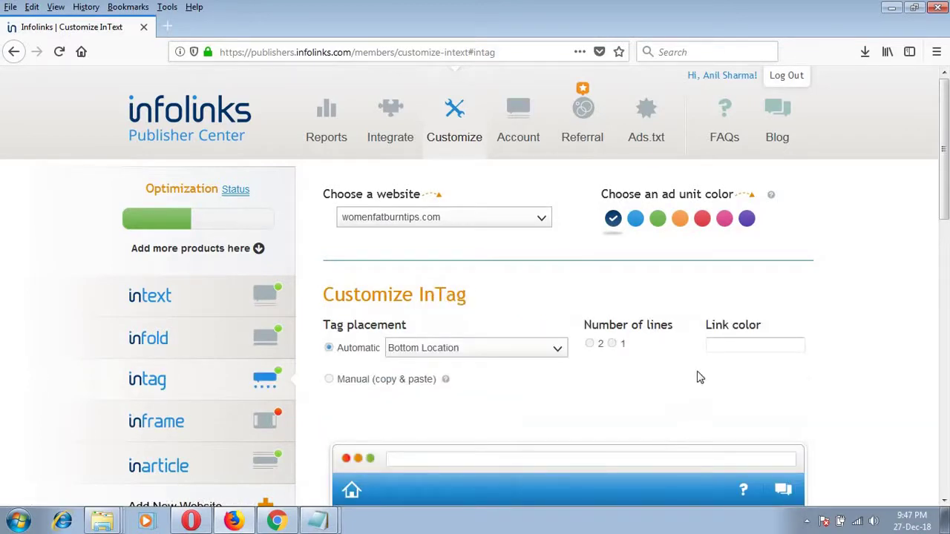
pyautogui.scroll(-2, 698, 376)
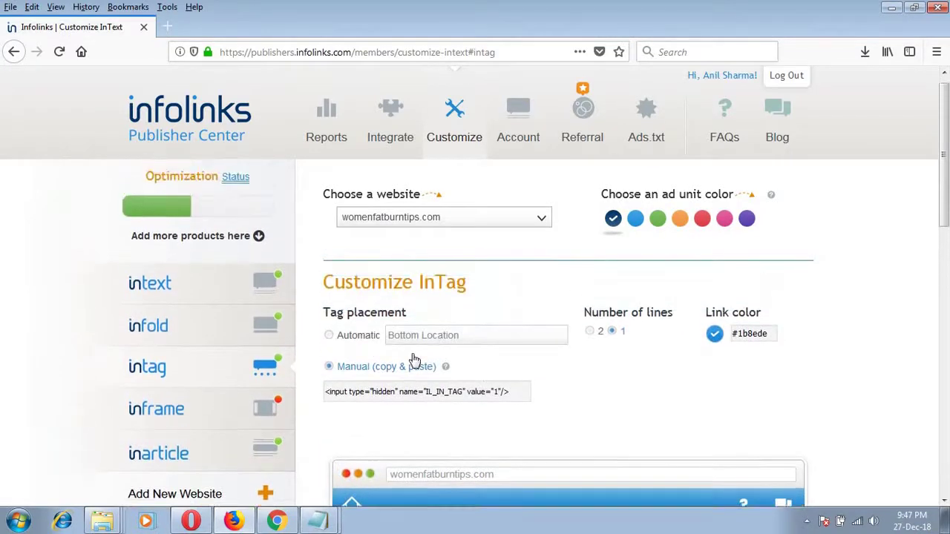
pyautogui.click(329, 349)
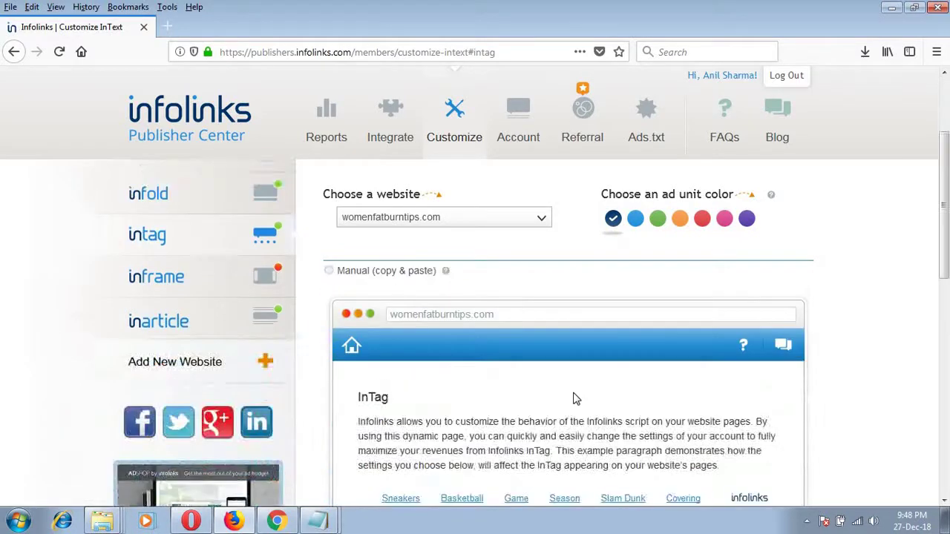
pyautogui.scroll(-5, 575, 371)
pyautogui.moveTo(518, 388)
pyautogui.scroll(1, 517, 388)
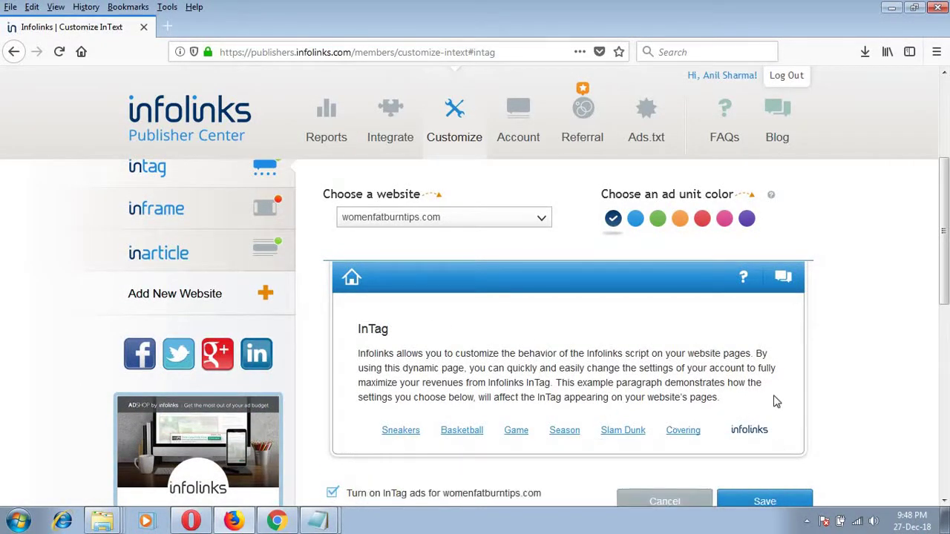
pyautogui.scroll(3, 451, 346)
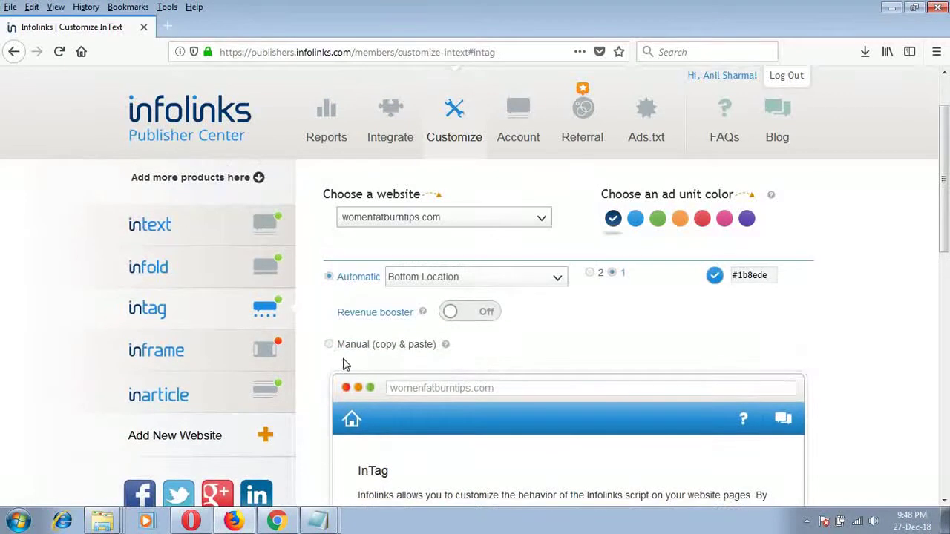
# Switch the InTag tag placement to Manual (copy & paste) and copy its IL_IN_TAG input code.
pyautogui.click(328, 345)
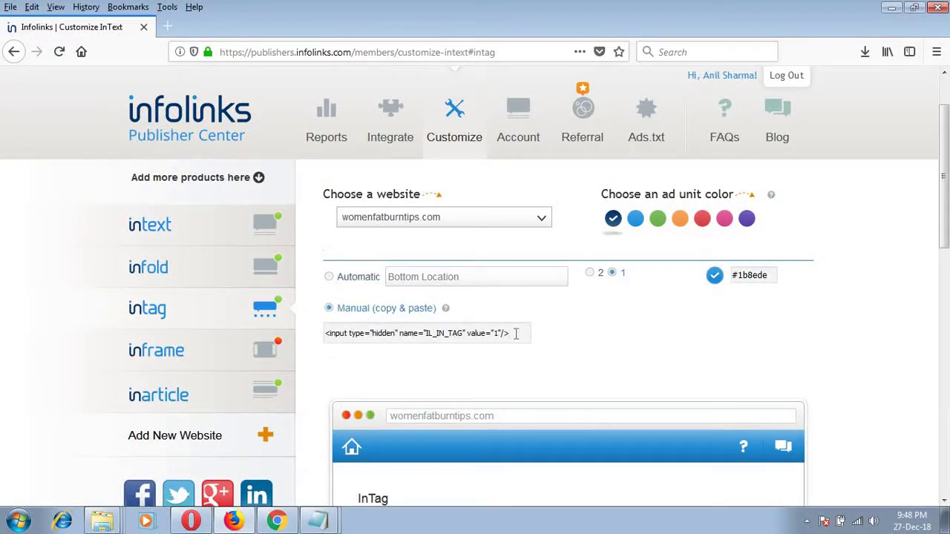
pyautogui.moveTo(516, 334); pyautogui.dragTo(326, 334)
pyautogui.rightClick(354, 334)
pyautogui.click(406, 383)
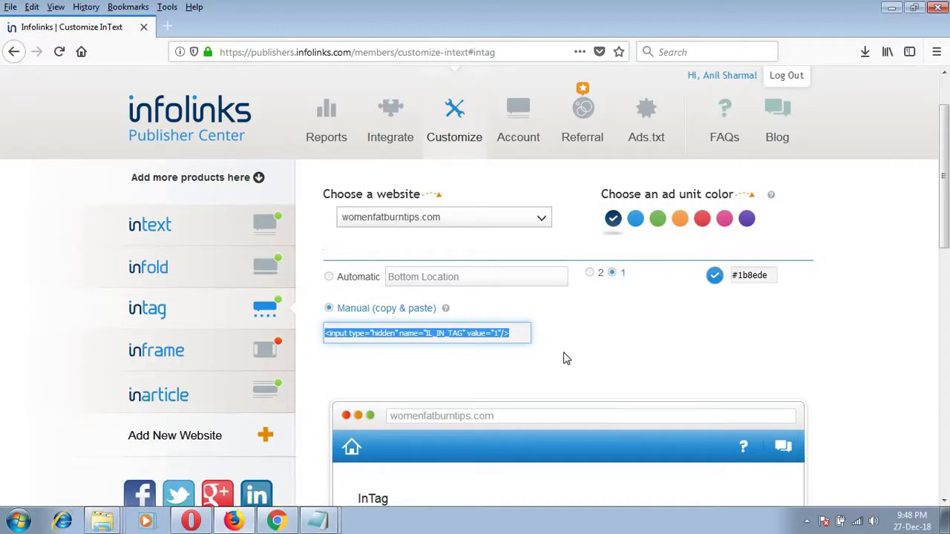
# Review the InTag preview for manual placement and copy the one-line IL_IN_TAG code again.
pyautogui.scroll(-3, 849, 381)
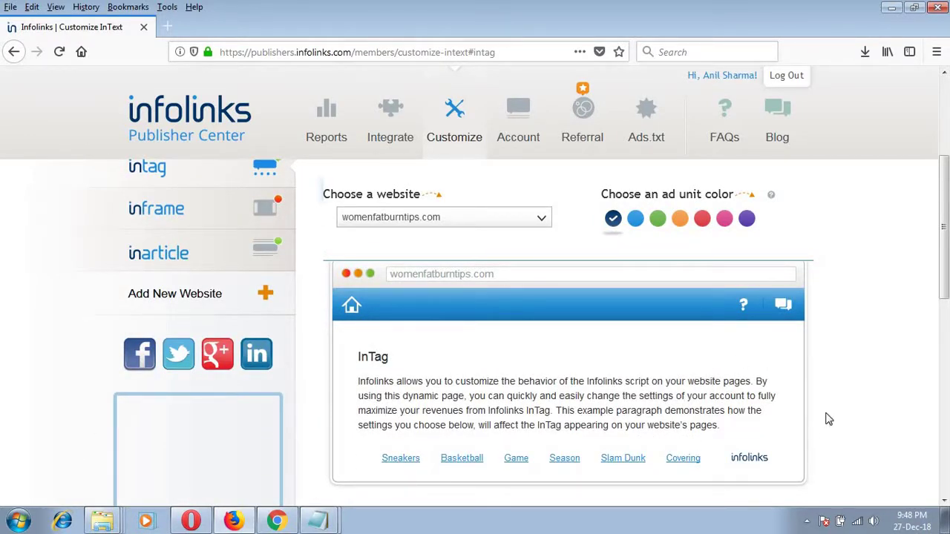
pyautogui.scroll(5, 824, 371)
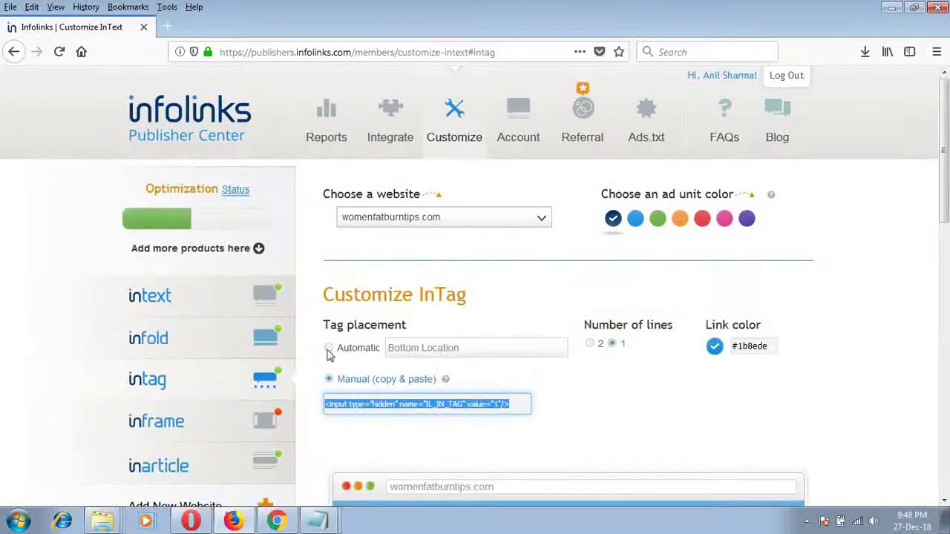
pyautogui.scroll(-5, 777, 410)
pyautogui.scroll(5, 844, 403)
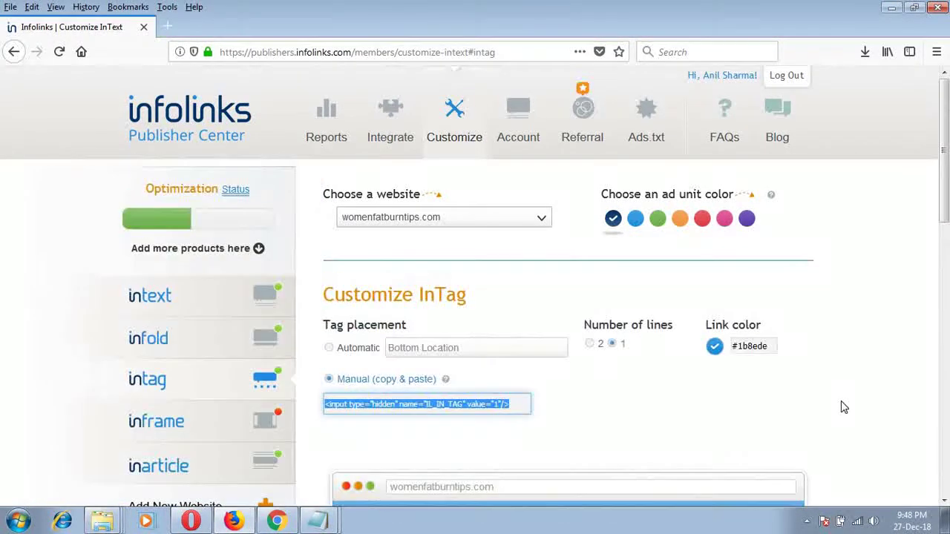
pyautogui.scroll(-5, 844, 407)
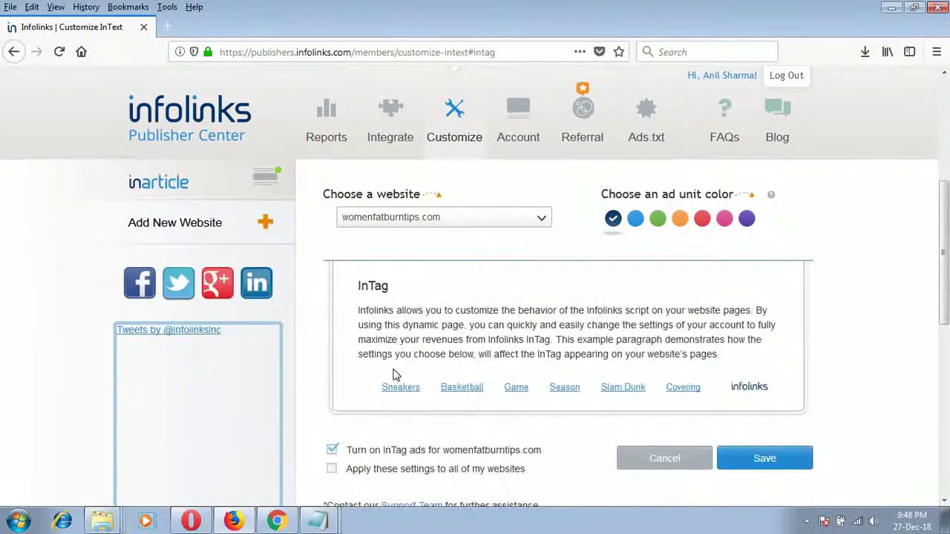
pyautogui.scroll(2, 795, 371)
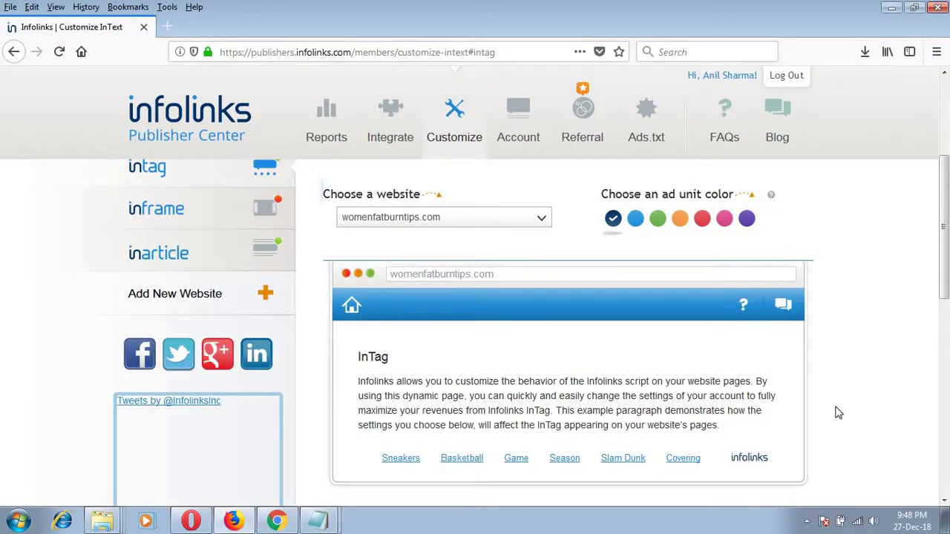
pyautogui.scroll(5, 839, 413)
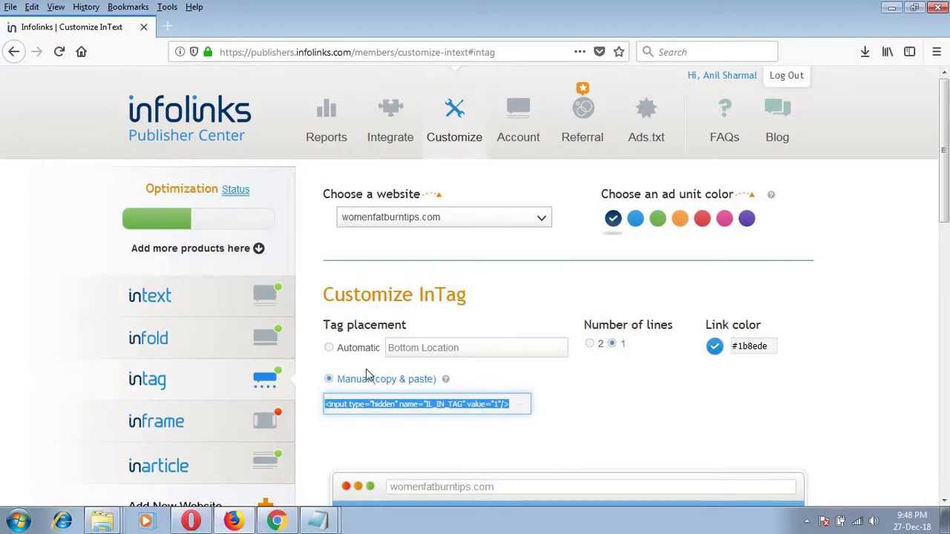
pyautogui.rightClick(484, 407)
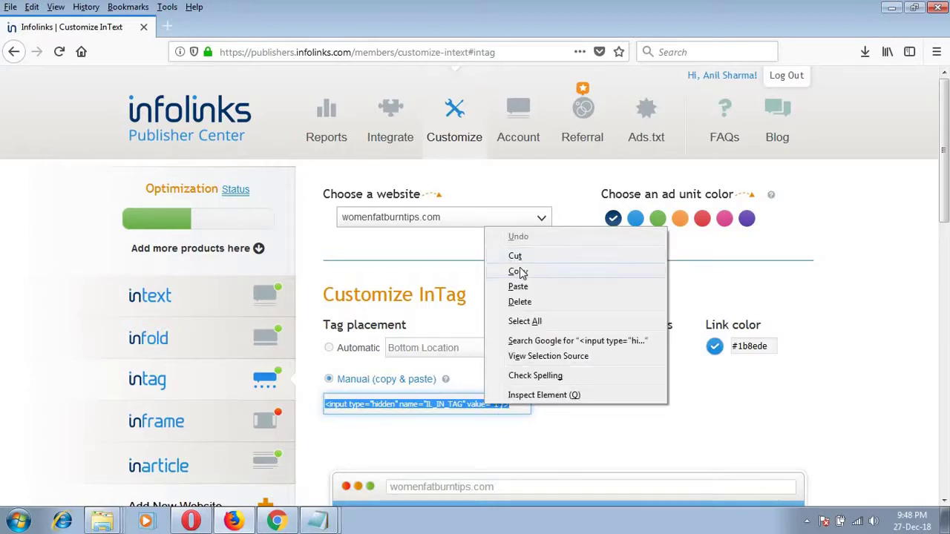
pyautogui.click(520, 272)
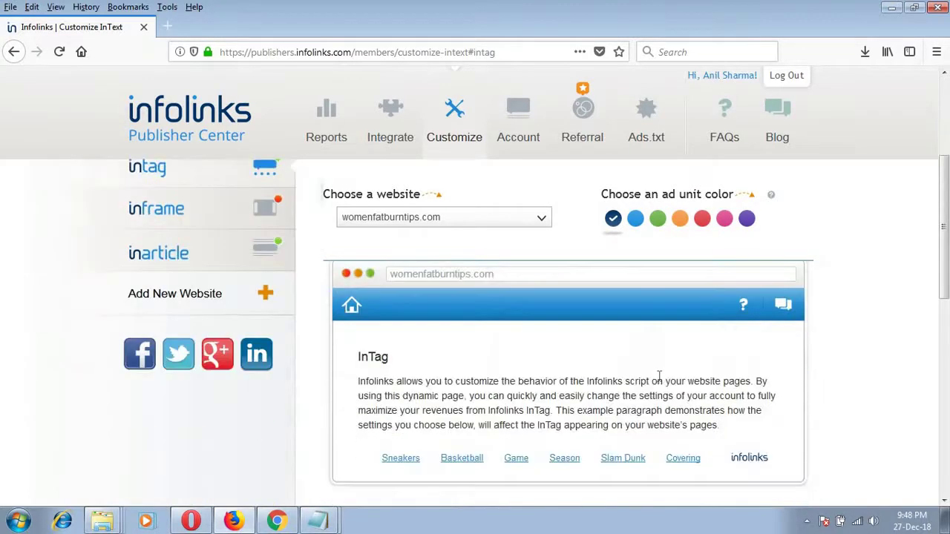
# Try 2 as the InTag number of lines, compare the preview, and return the setting to 1.
pyautogui.scroll(-4, 660, 371)
pyautogui.scroll(4, 817, 375)
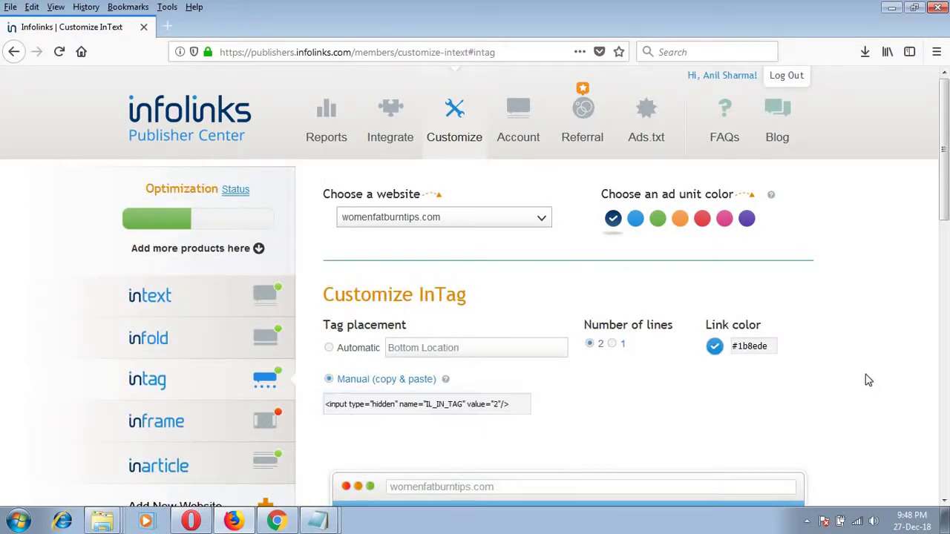
pyautogui.scroll(-4, 861, 382)
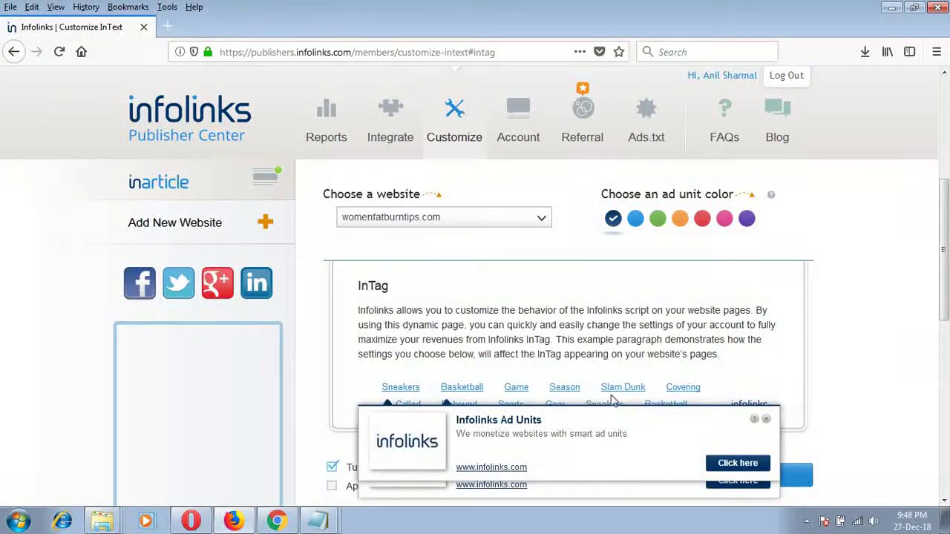
pyautogui.scroll(4, 746, 384)
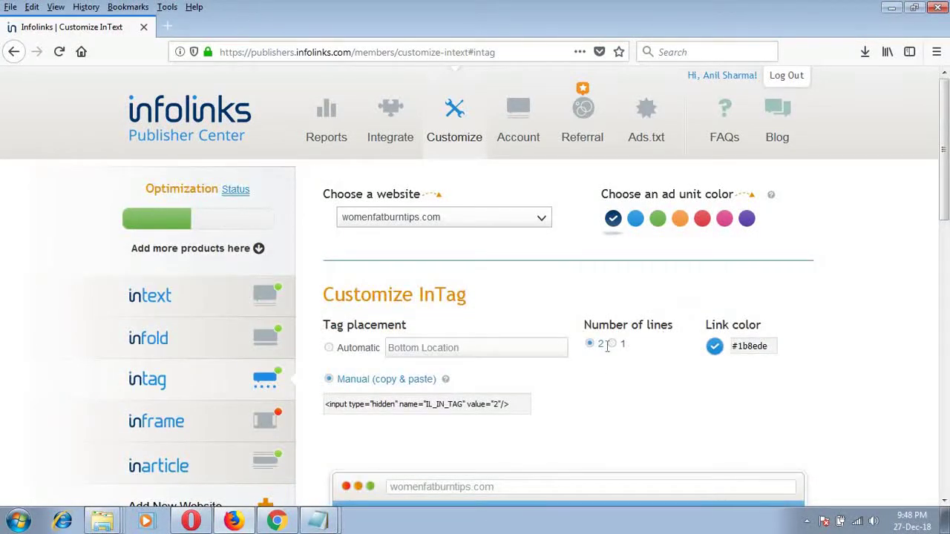
pyautogui.scroll(-4, 891, 392)
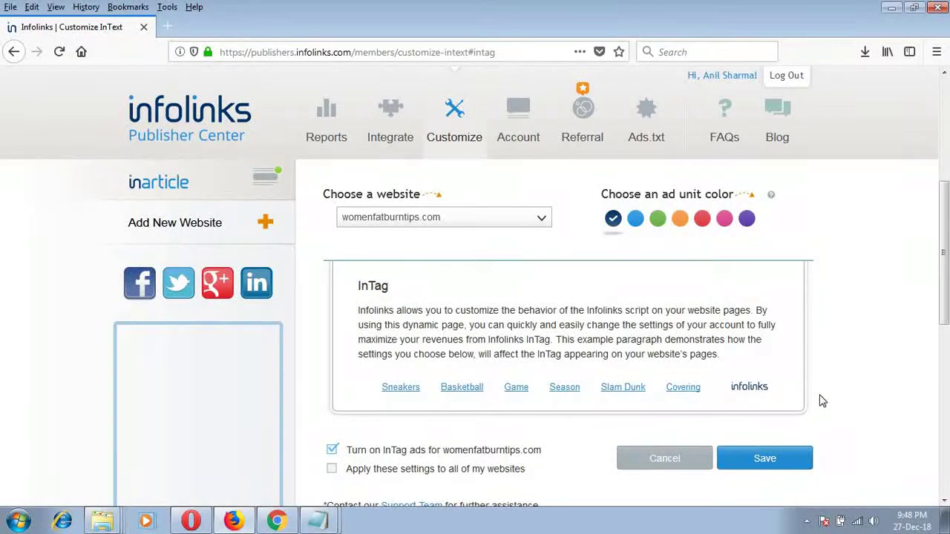
pyautogui.scroll(3, 822, 398)
pyautogui.scroll(1, 588, 373)
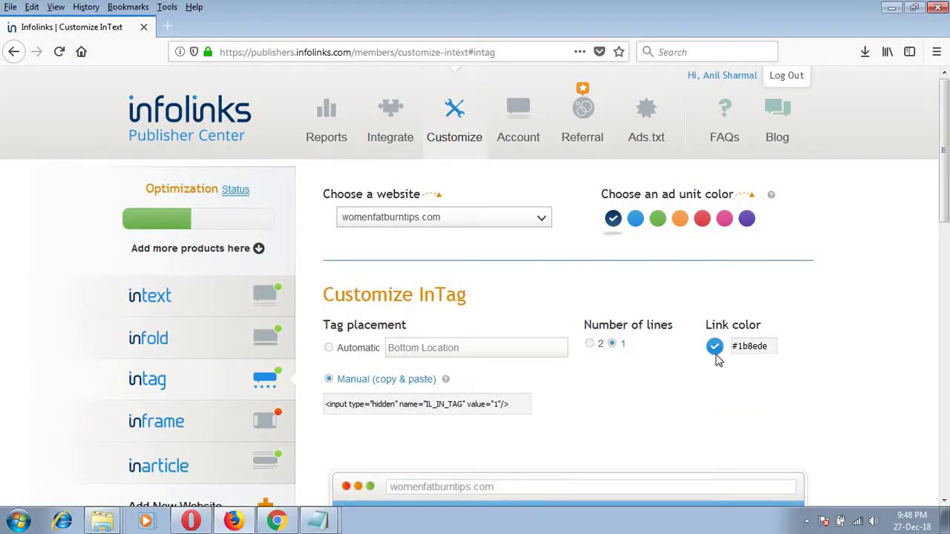
# Save the InTag settings for womenfatburntips.com with InTag ads turned on.
pyautogui.scroll(-4, 851, 393)
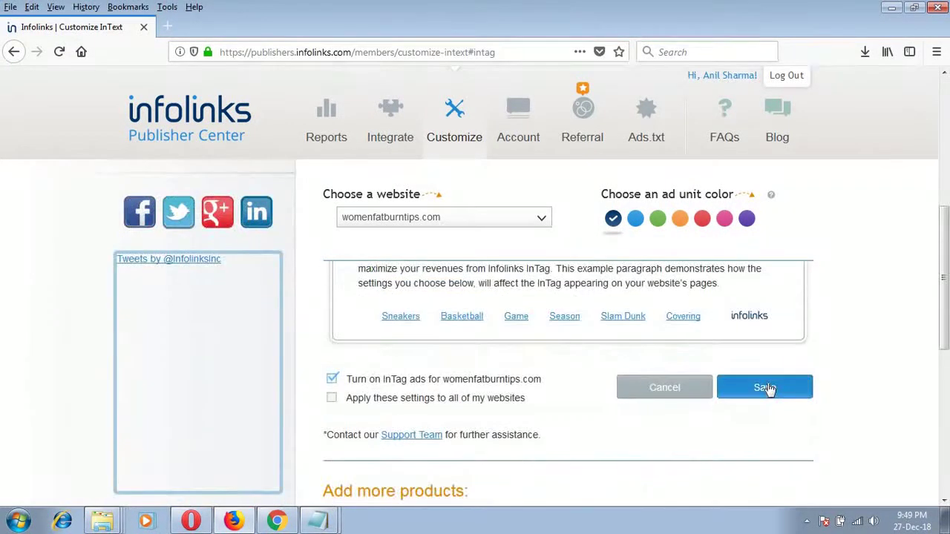
pyautogui.click(810, 388)
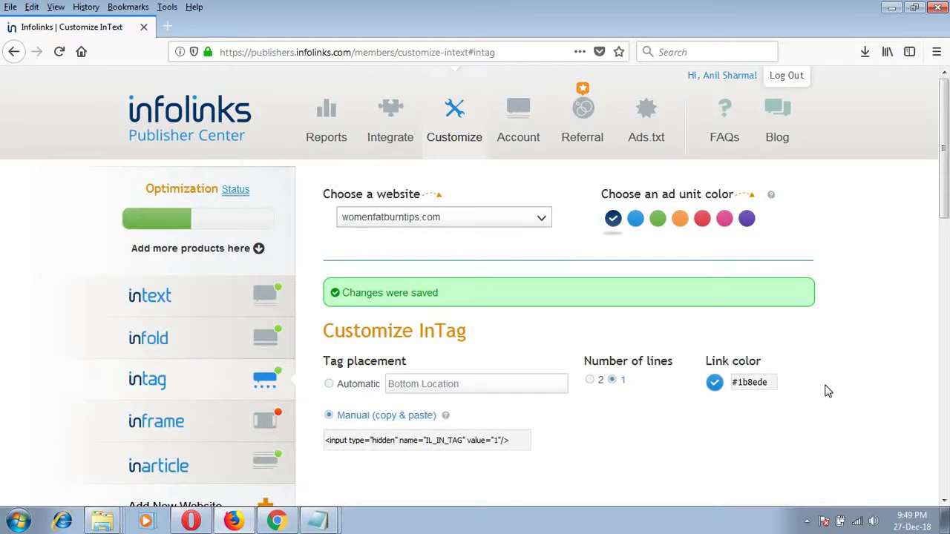
# Switch to the WordPress admin in Chrome and open the "Idol Teeth Whitening Kit" post from the second page of all posts for editing.
pyautogui.click(276, 521)
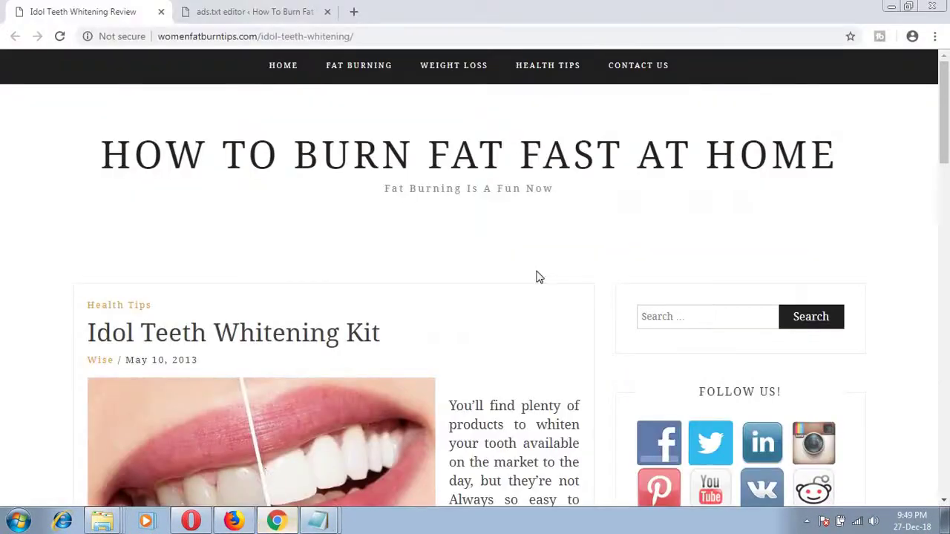
pyautogui.click(213, 12)
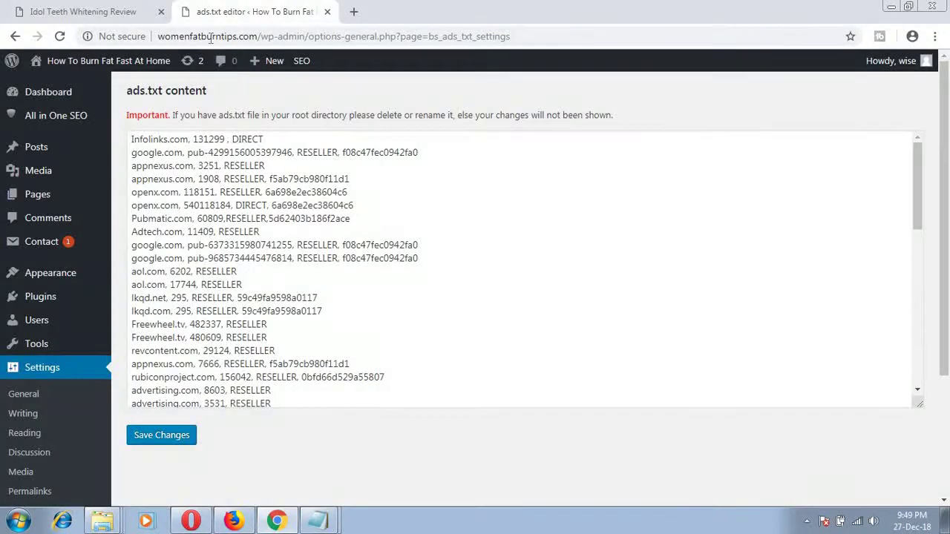
pyautogui.moveTo(40, 148)
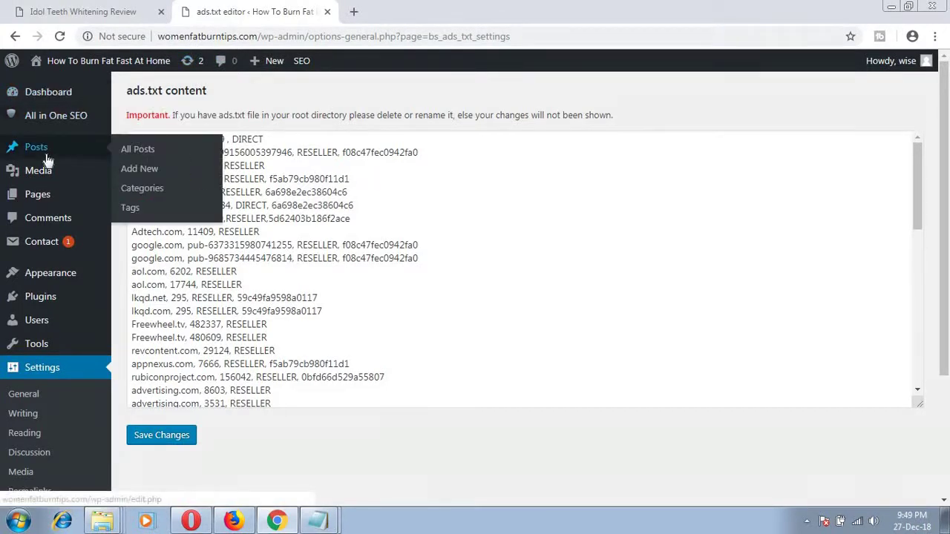
pyautogui.click(139, 154)
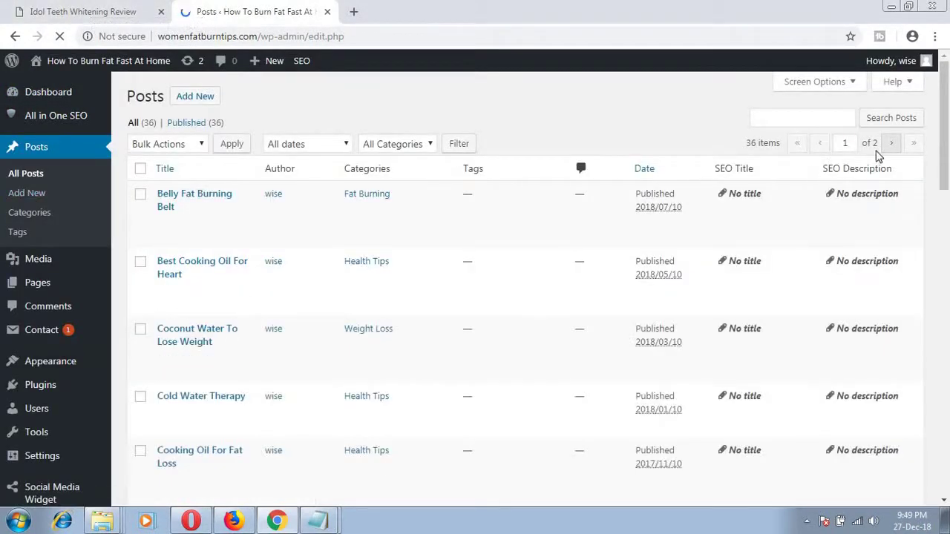
pyautogui.click(891, 145)
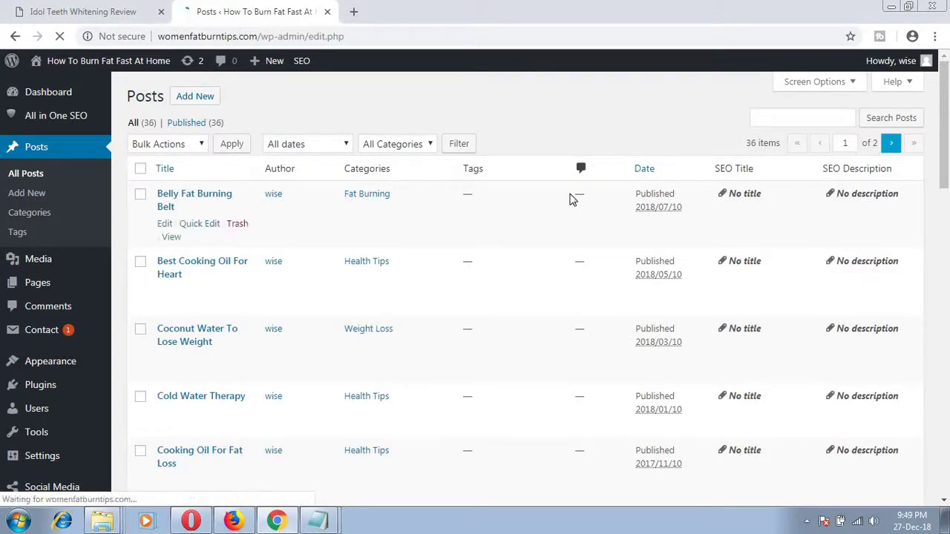
pyautogui.scroll(-3, 456, 299)
pyautogui.scroll(-10, 456, 299)
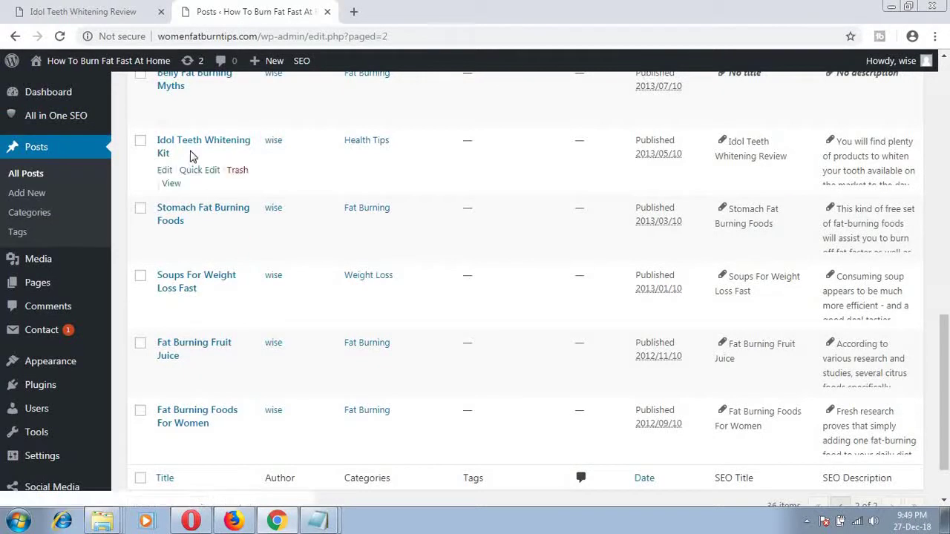
pyautogui.click(165, 170)
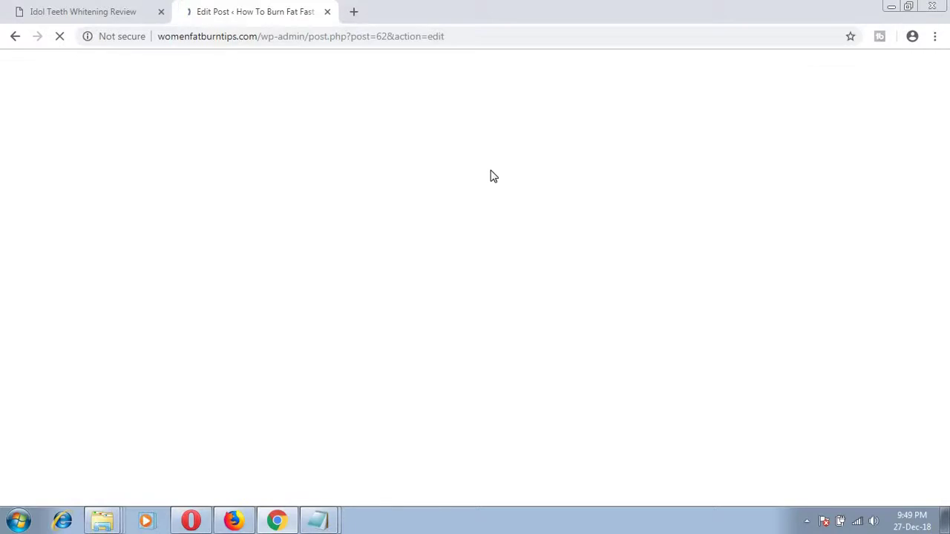
pyautogui.click(234, 522)
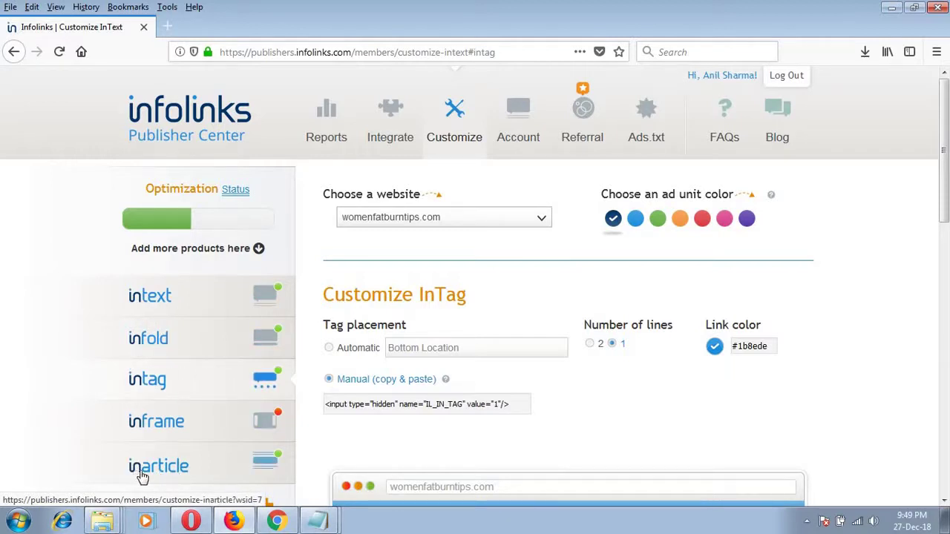
pyautogui.click(276, 523)
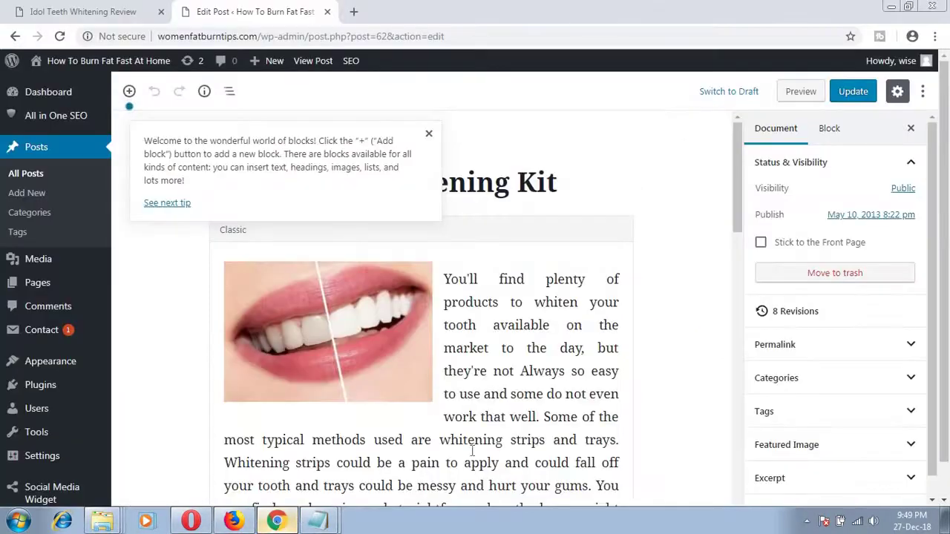
# Dismiss the welcome tip and switch the post's Classic block to HTML editing.
pyautogui.click(429, 136)
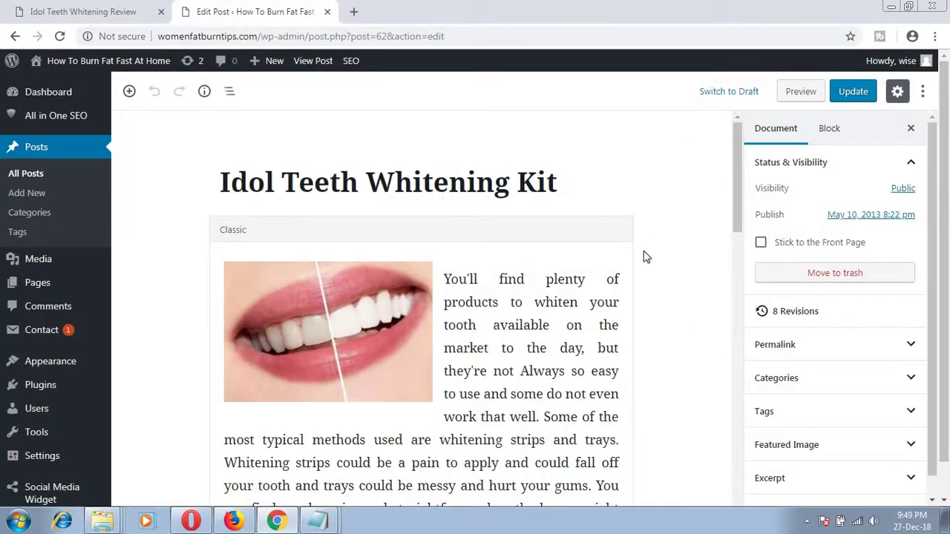
pyautogui.click(431, 230)
pyautogui.click(428, 230)
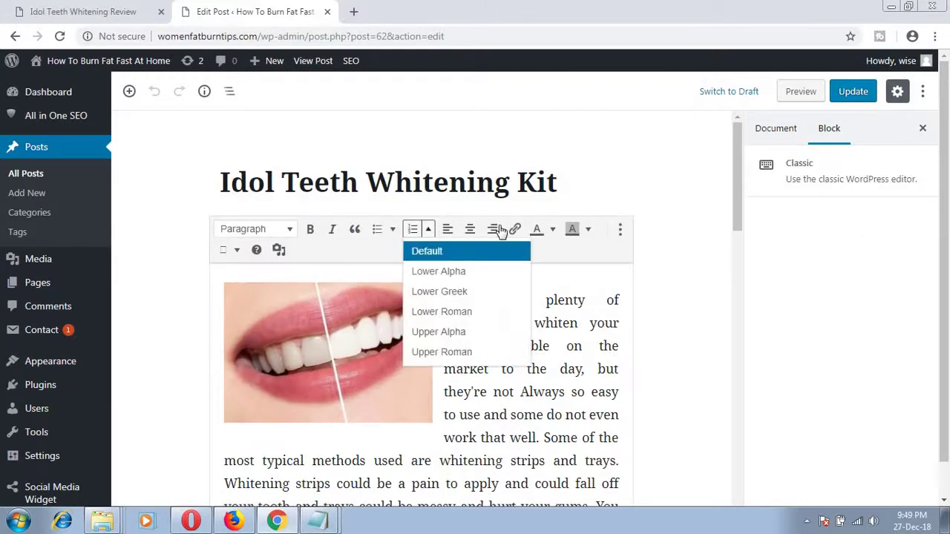
pyautogui.click(635, 227)
pyautogui.click(620, 229)
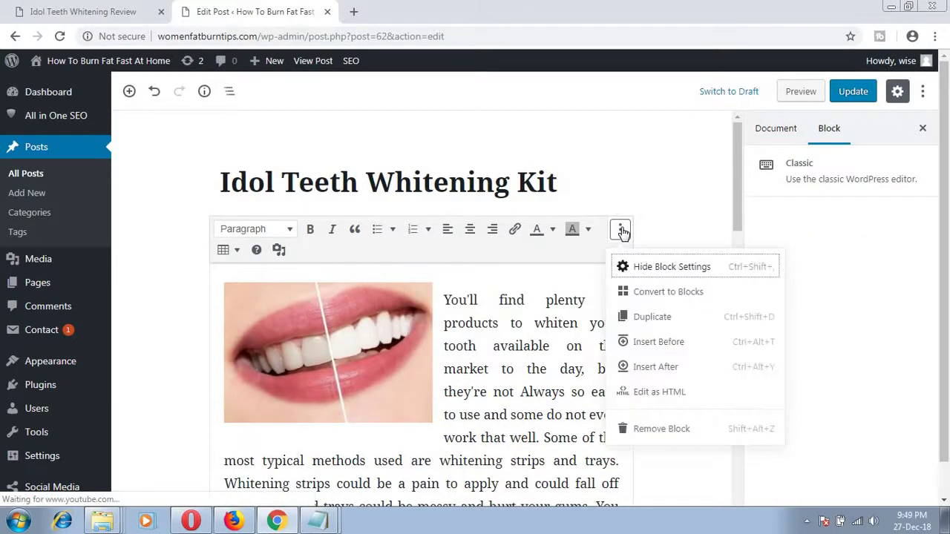
pyautogui.click(663, 393)
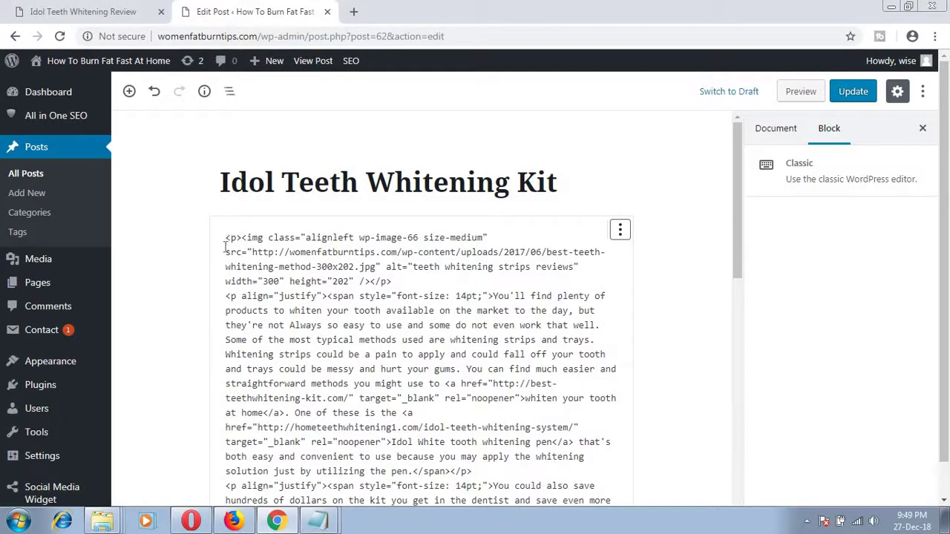
# Insert <input type="hidden" name="IL_IN_TAG" value="1"/></br> at the very beginning of the post's HTML, before the image paragraph.
pyautogui.write('<input type="hidden" name="IL_IN_TAG" value="1"/>')
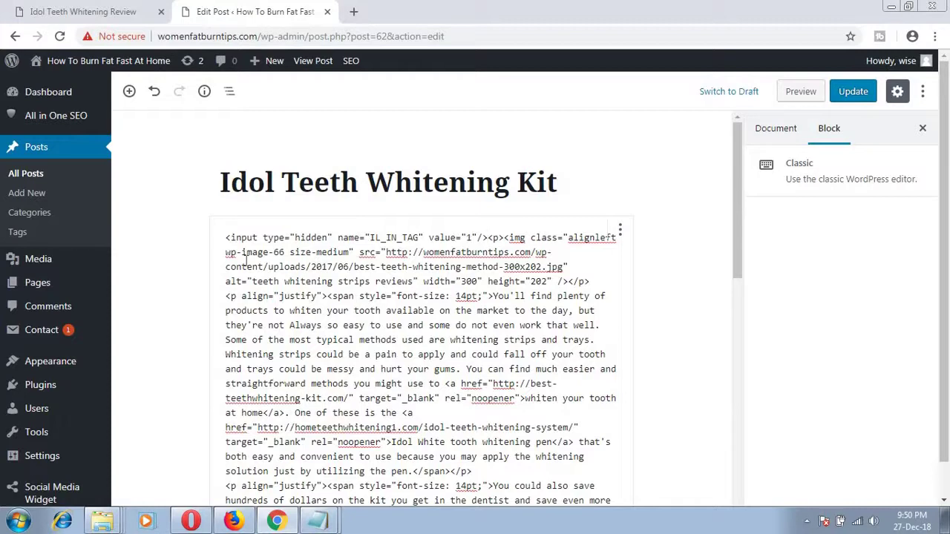
pyautogui.write('</br')
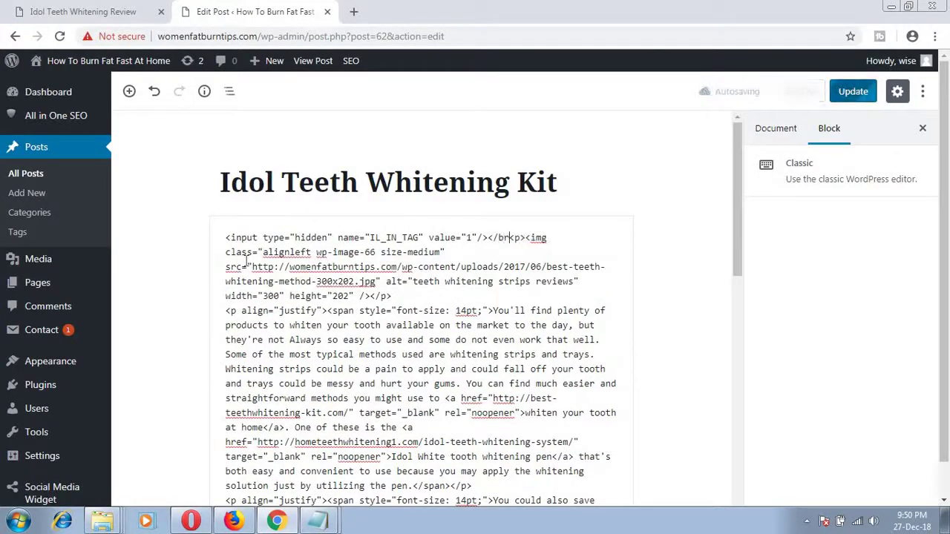
pyautogui.write('><')
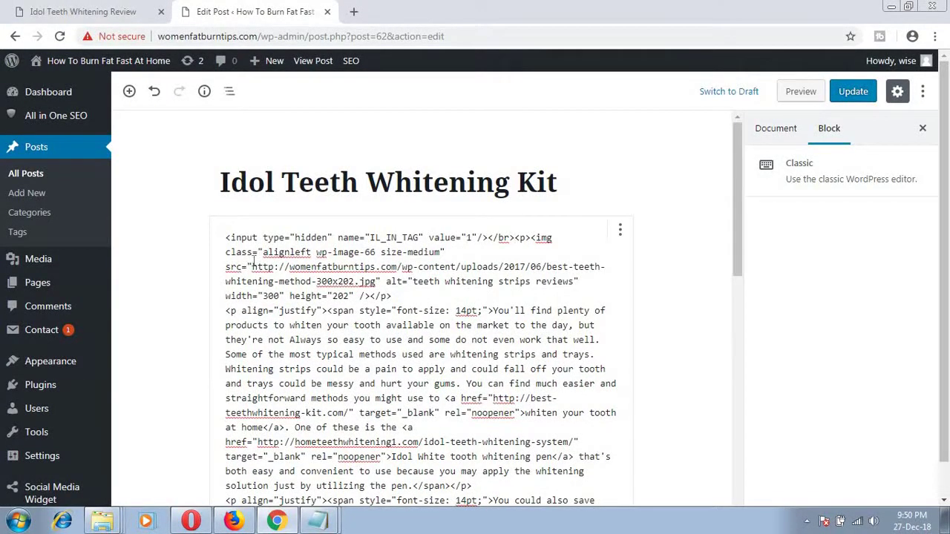
# Add <input type="hidden" name="IL_IN_TAG" value="1"/></br> on a new line at the end of the post's HTML, below the video embed.
pyautogui.scroll(-10, 253, 262)
pyautogui.scroll(3, 378, 294)
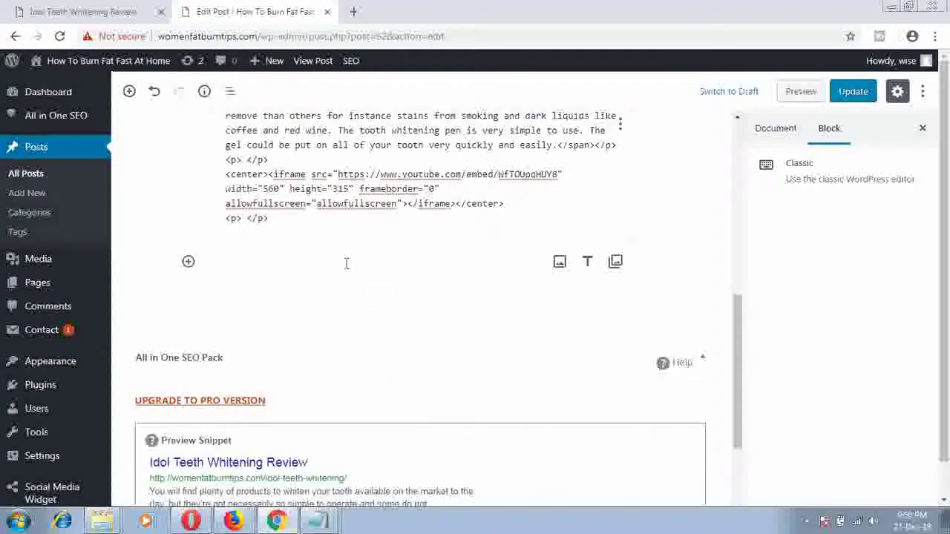
pyautogui.scroll(1, 346, 264)
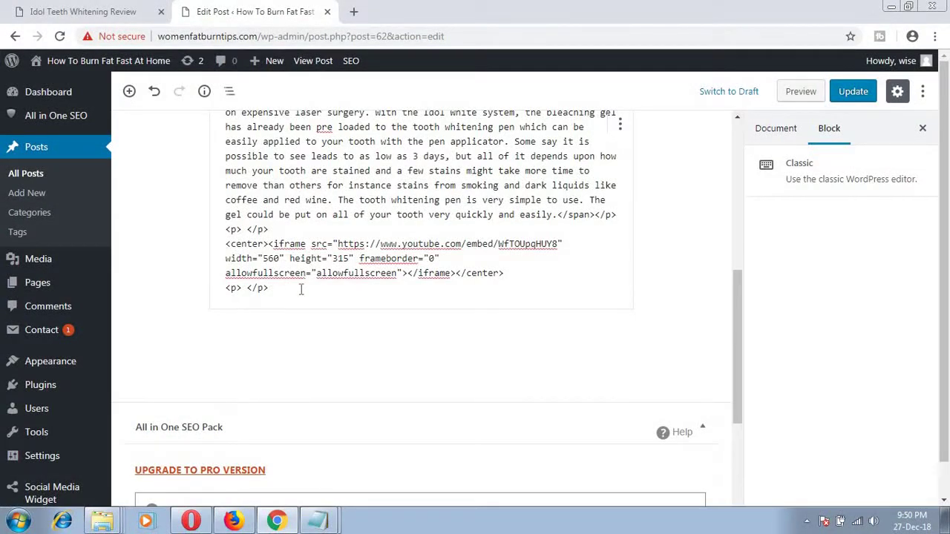
pyautogui.press('Return')
pyautogui.write('<input type="hidden" name="IL_IN_TAG" value="1"/>')
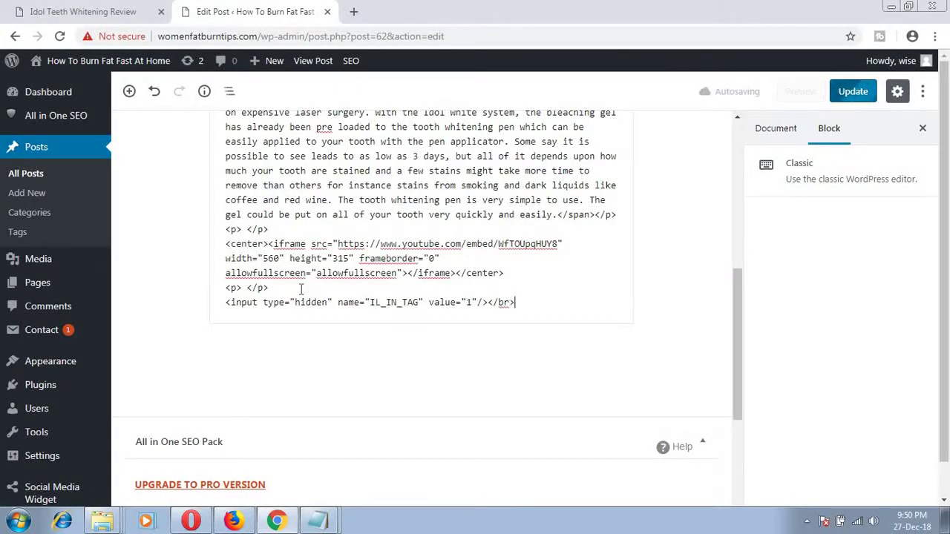
# Update the "Idol Teeth Whitening Kit" post to publish the inserted InTag codes.
pyautogui.scroll(5, 304, 289)
pyautogui.click(853, 95)
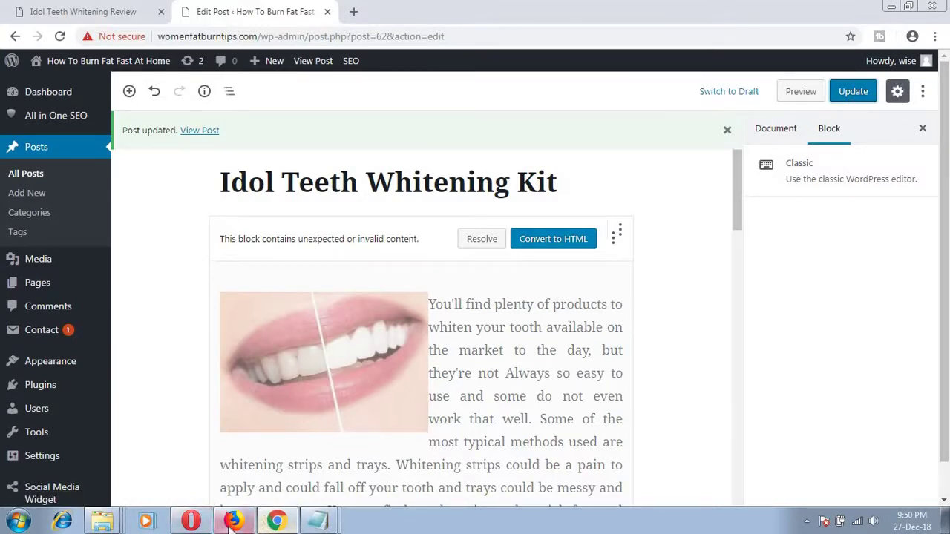
pyautogui.moveTo(231, 522)
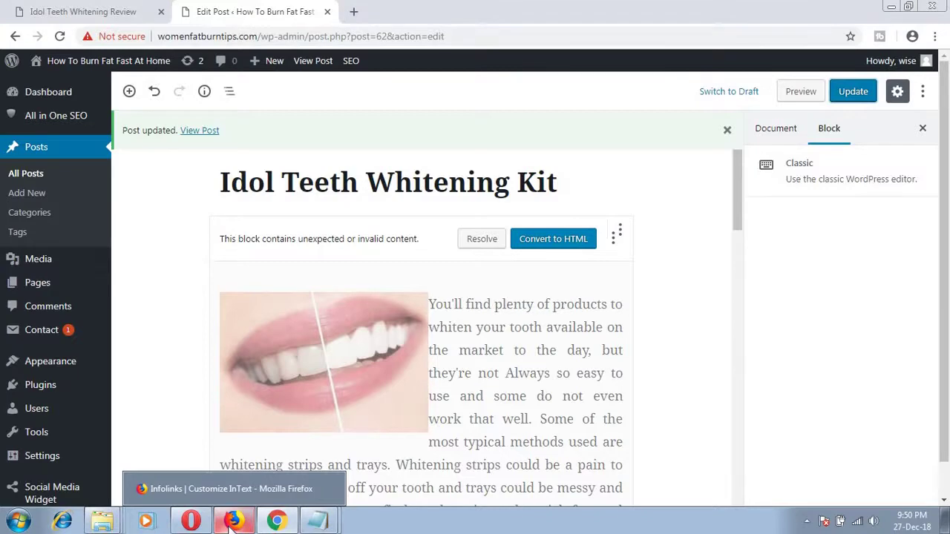